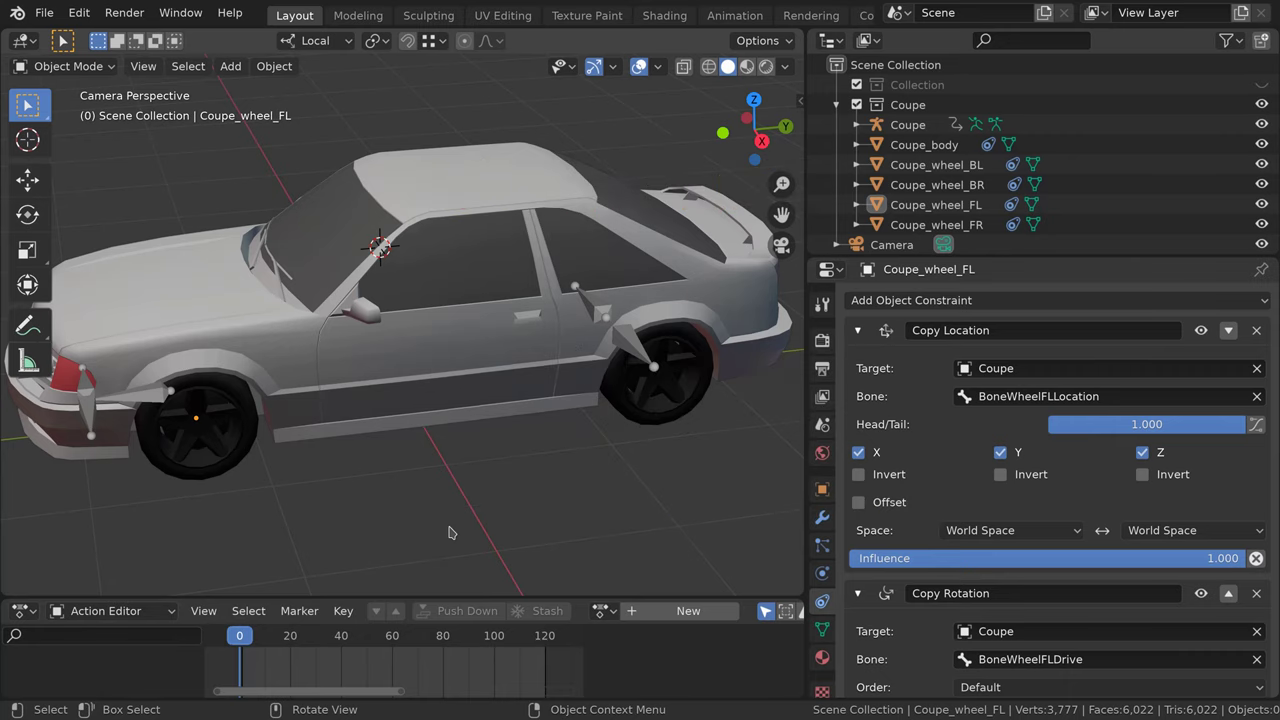
Inspect the constraints on the car body, wheels and Coupe armature
left_click(924, 144)
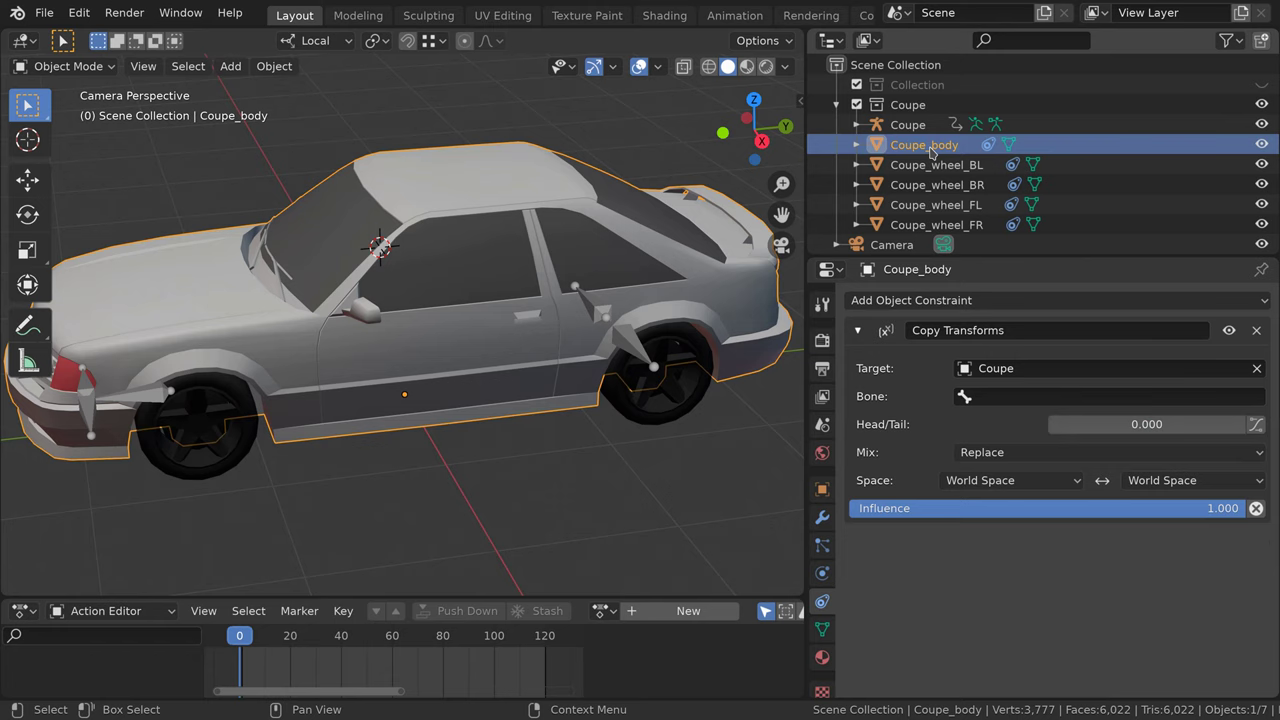
left_click(936, 224)
left_click(936, 164, "shift")
left_click(907, 125)
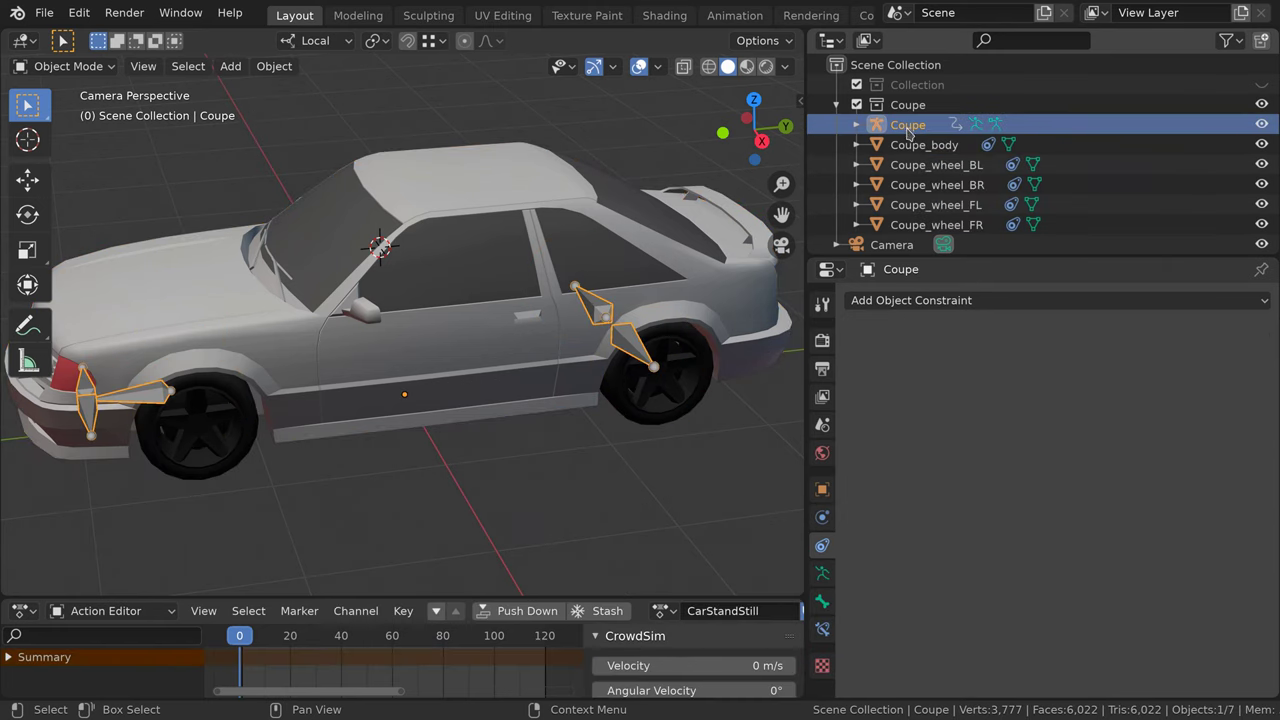
left_click(936, 204)
scroll(946, 477, "down", 2)
scroll(947, 477, "up", 3)
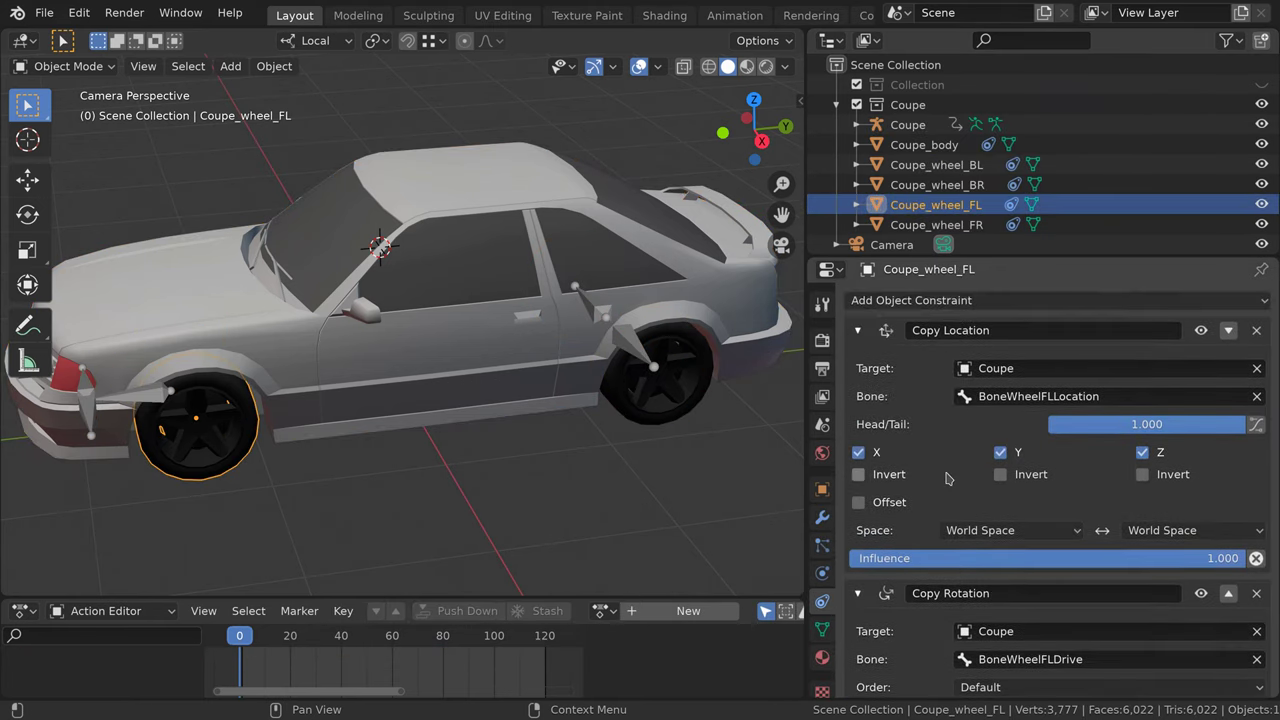
left_click(907, 125)
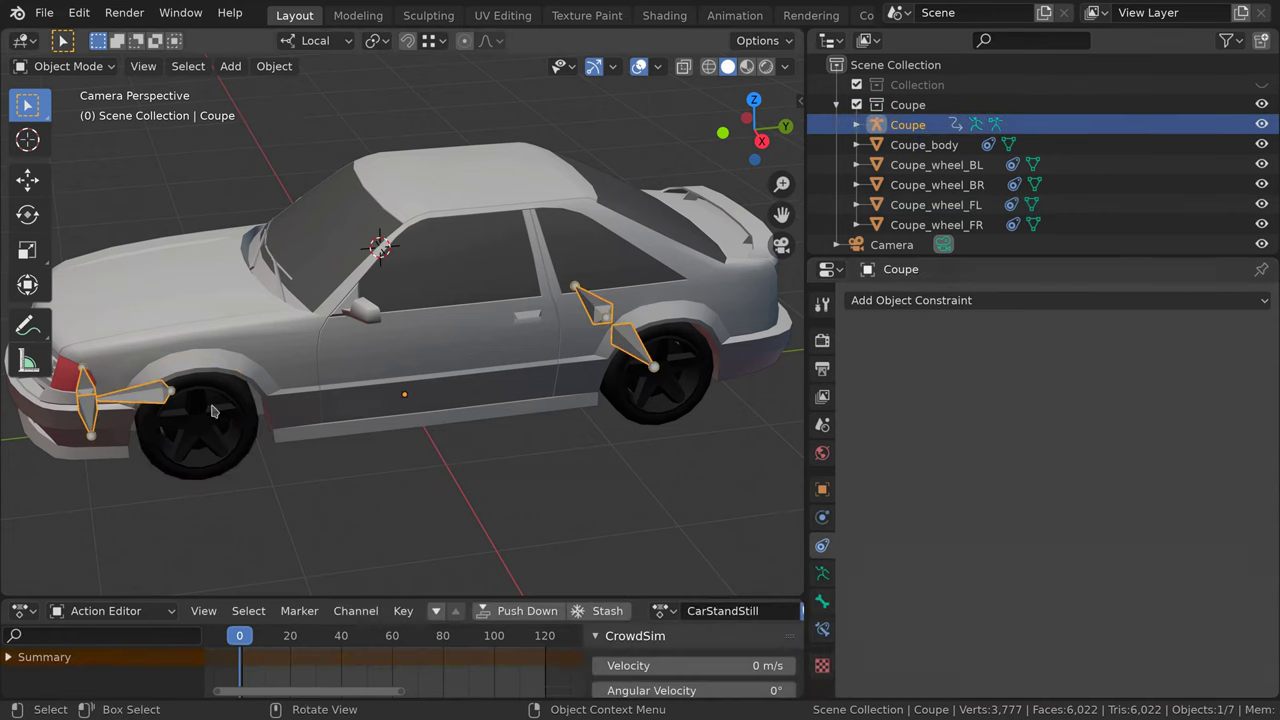
Test-rotate the wheel and steering bones in Pose Mode, then return to Object Mode
left_click(68, 66)
left_click(67, 133)
key("r")
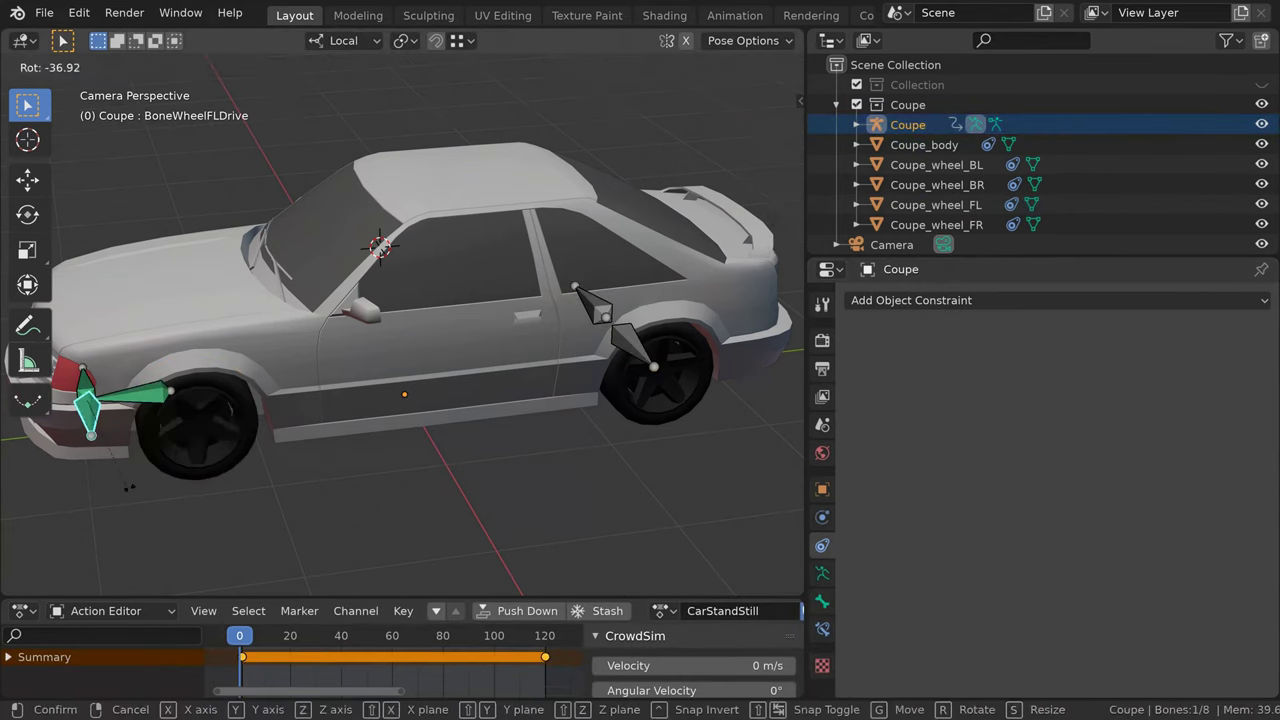
key("Escape")
key("r")
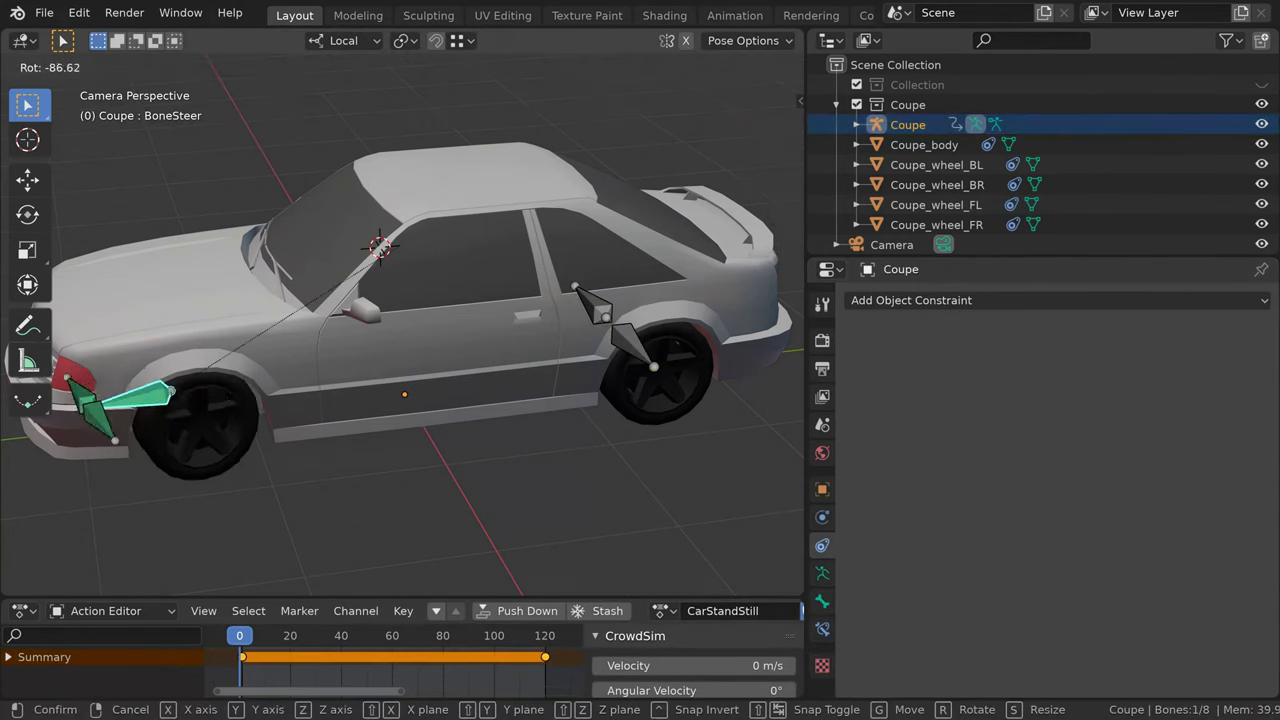
key("Escape")
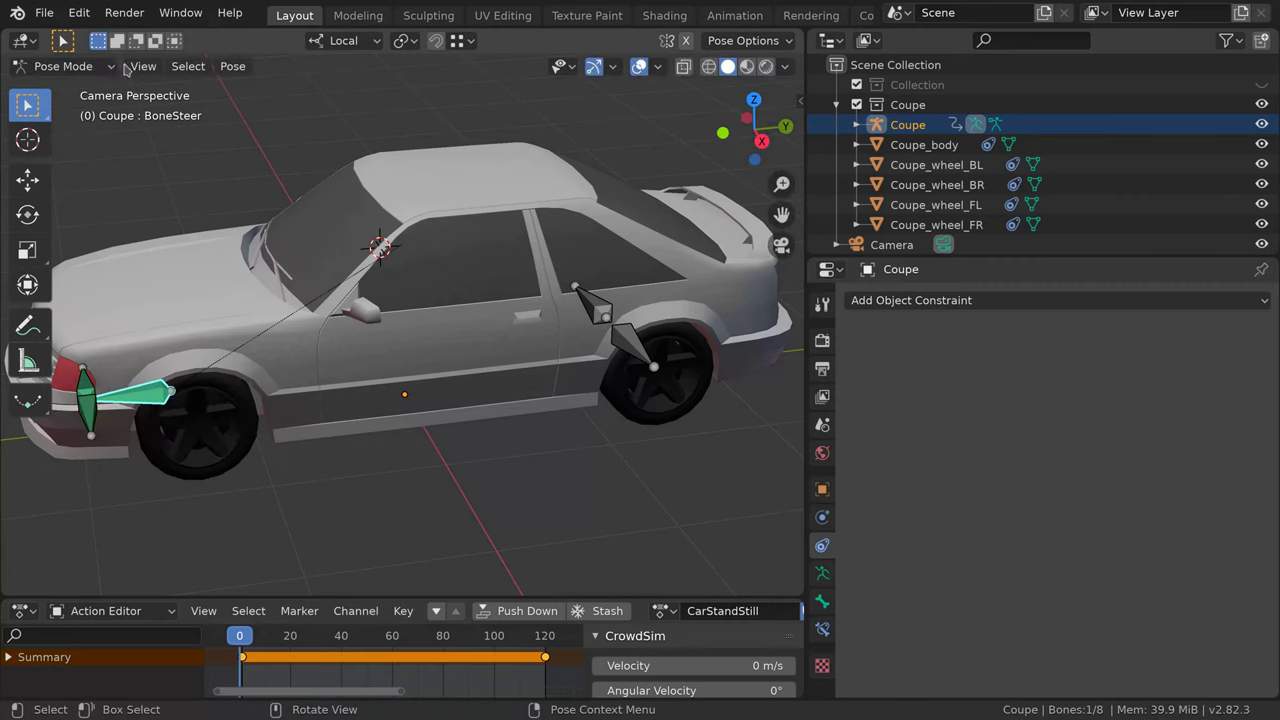
left_click(68, 66)
left_click(530, 493)
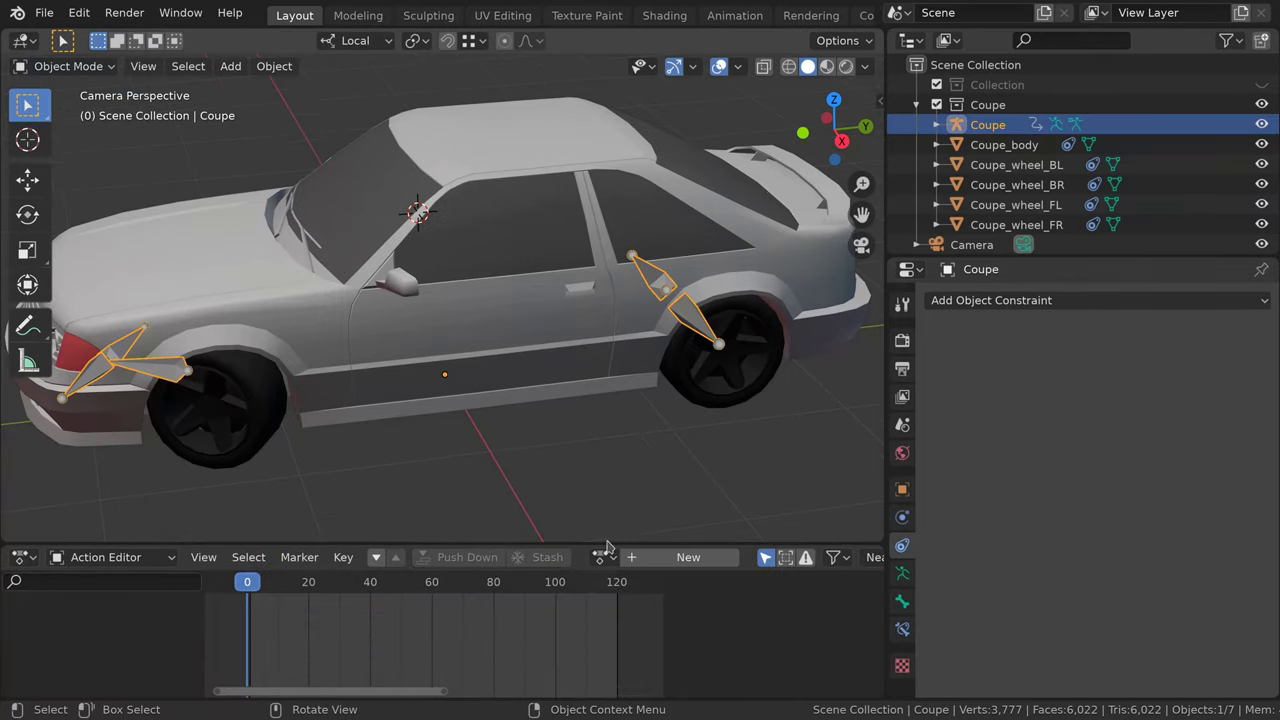
Preview the Coupe 1/120, 2/120 and 3/120 straight actions in the Action Editor
left_click(605, 556)
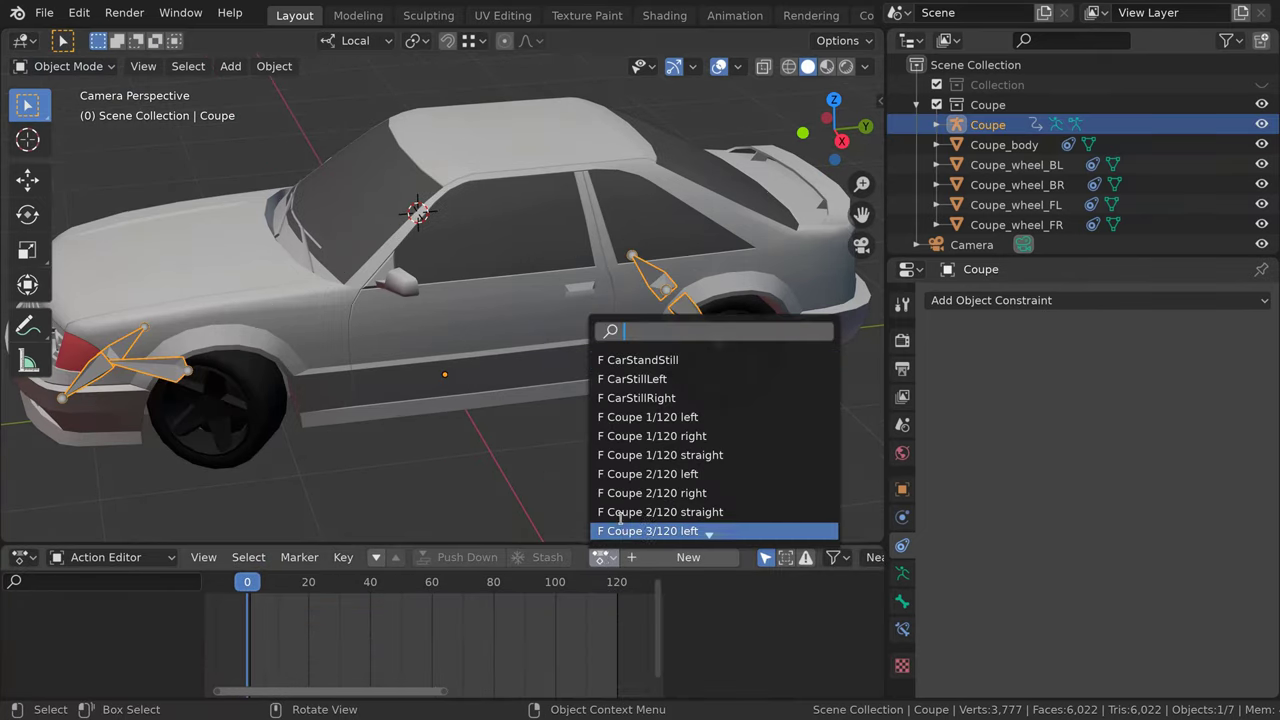
left_click(622, 457)
key("space")
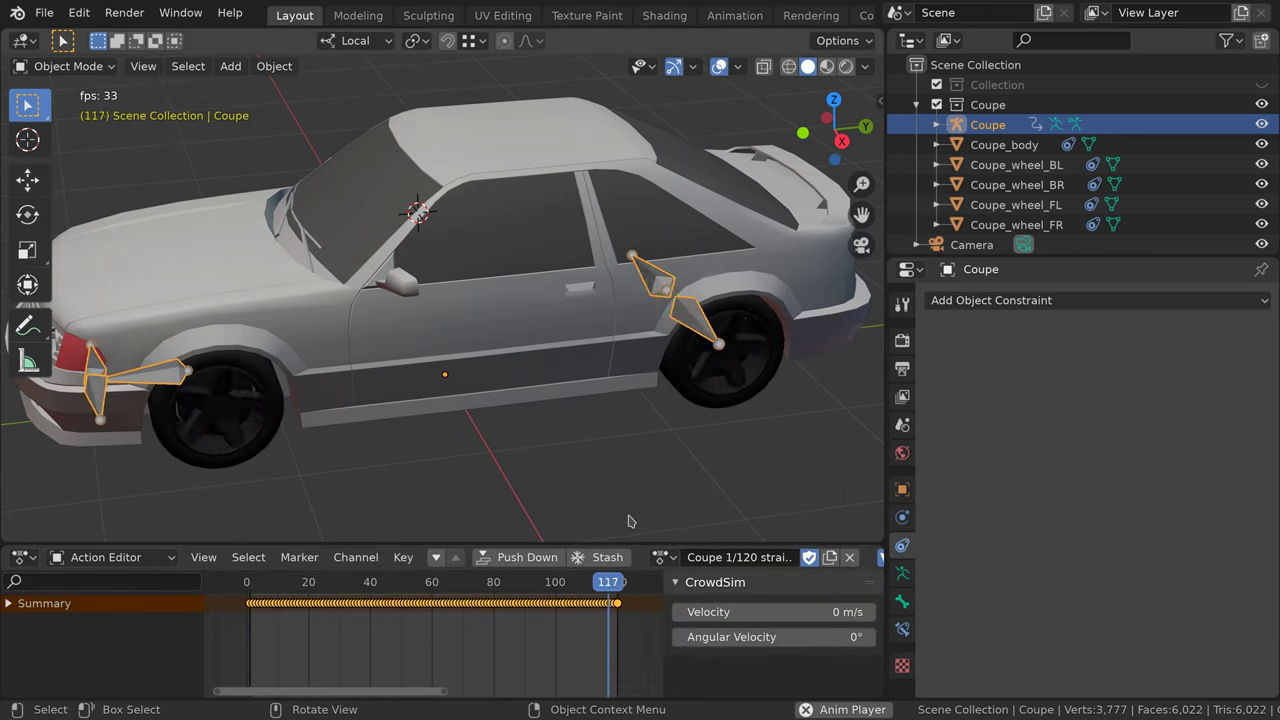
left_click(661, 557)
left_click(686, 517)
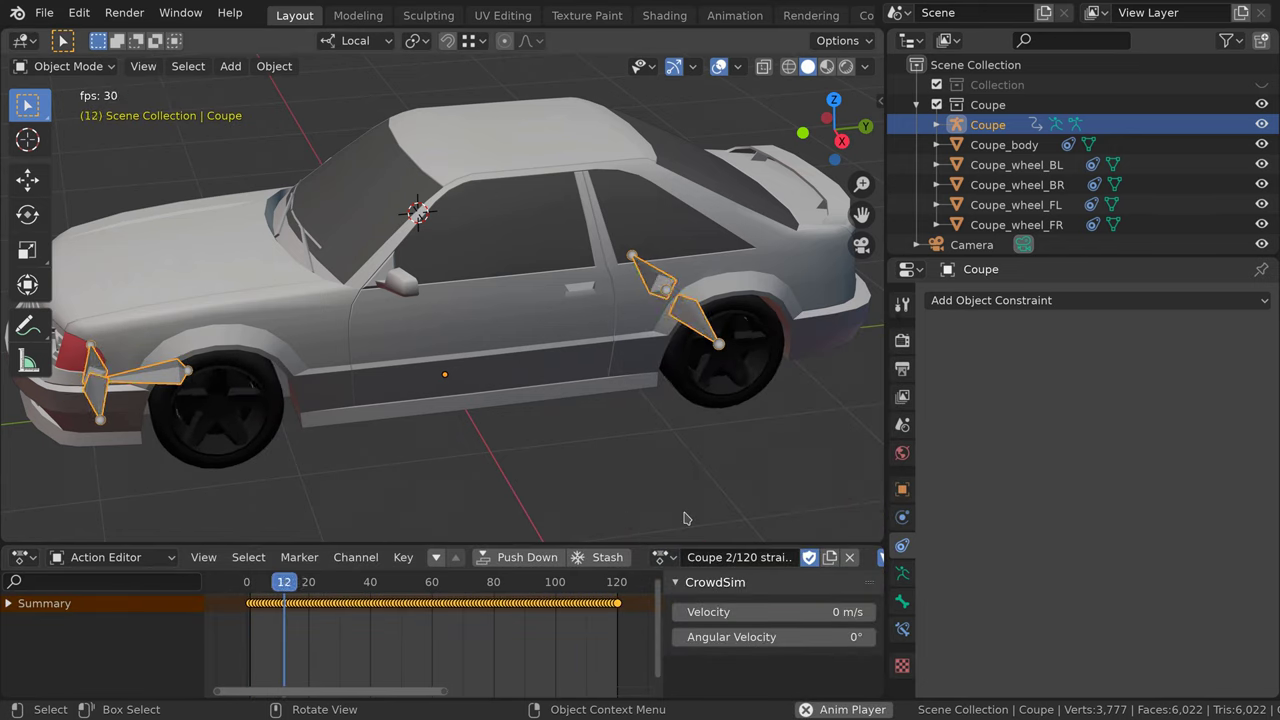
left_click(661, 557)
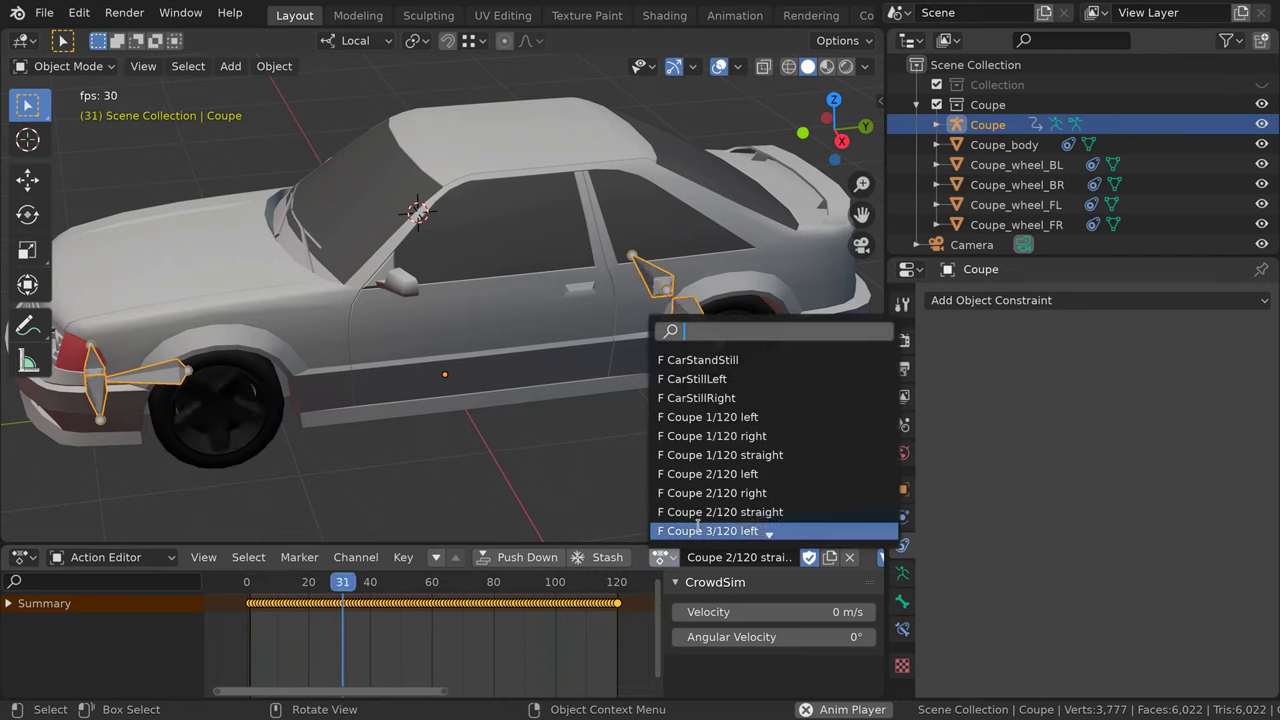
scroll(697, 524, "down", 2)
left_click(697, 530)
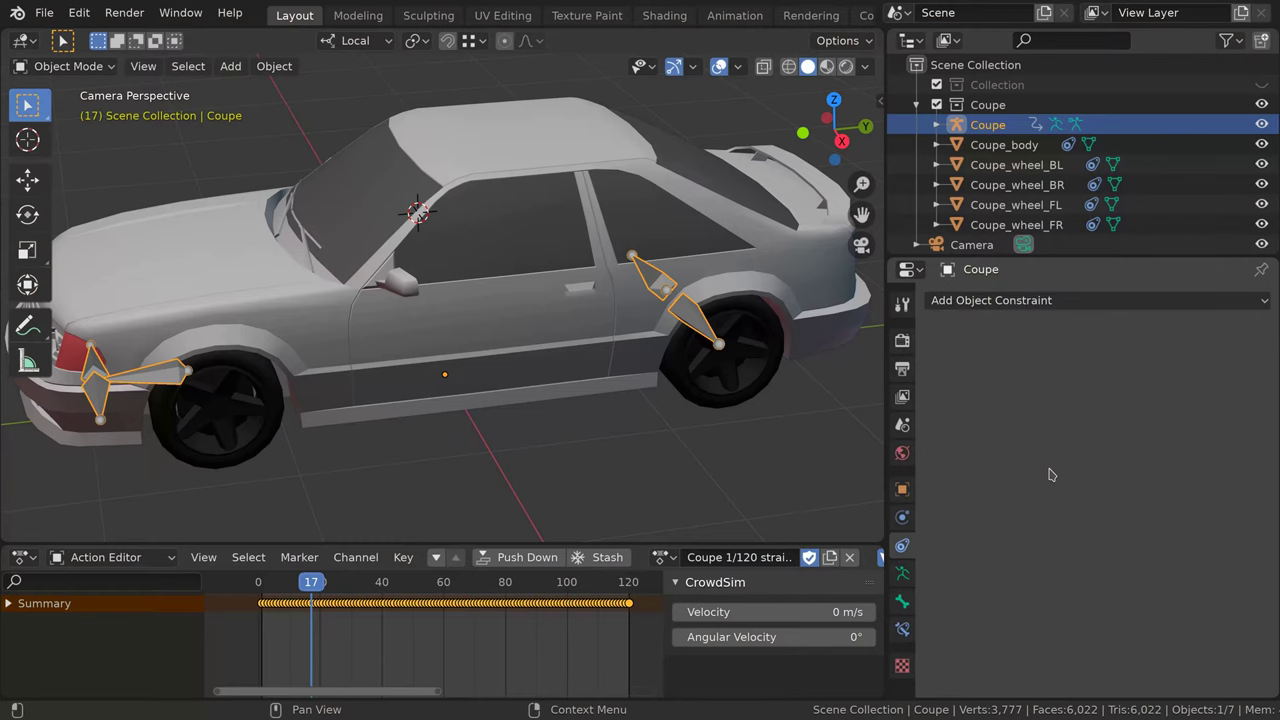
Set CrowdSim velocity 1.4 on Coupe 1/120 straight and 2.8 on Coupe 2/120 straight
left_click(761, 612)
type("1.4")
key("Return")
left_click(665, 557)
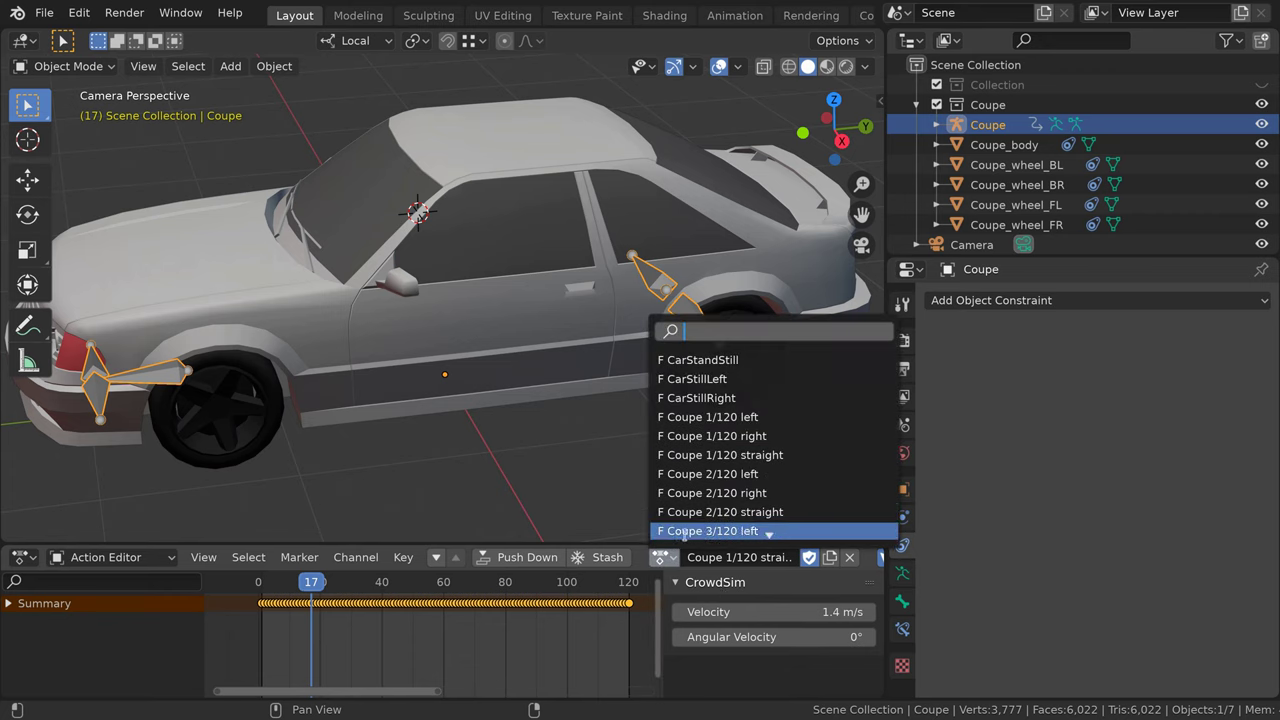
left_click(760, 510)
left_click(784, 612)
type("2.8")
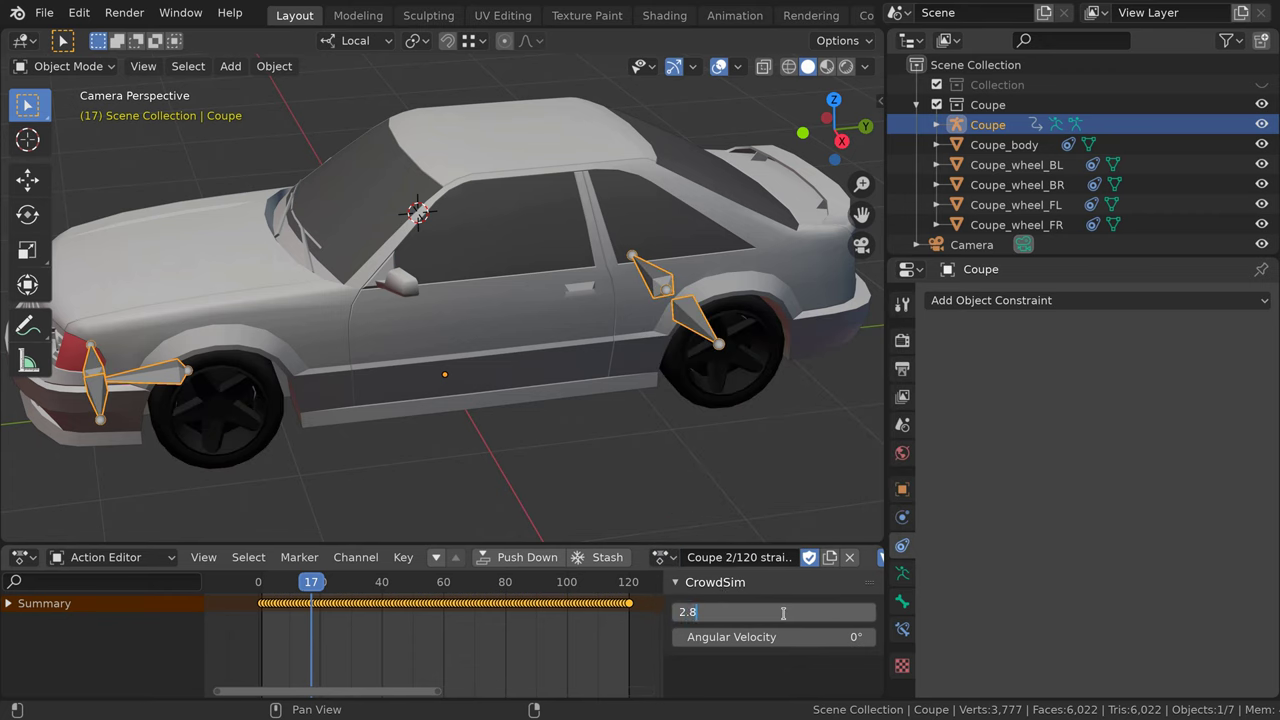
key("Return")
Set CrowdSim velocity 4.2 on the Coupe 3/120 straight action
left_click(665, 557)
scroll(720, 520, "down", 2)
left_click(720, 530)
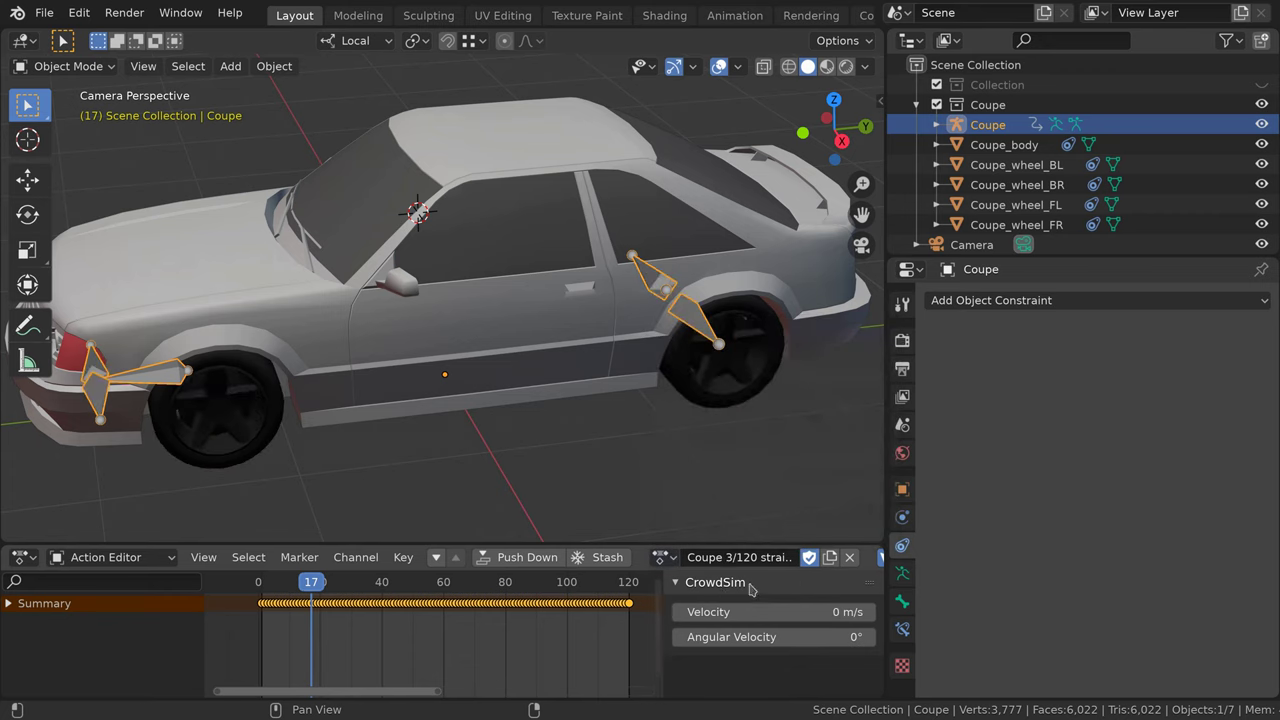
left_click(754, 612)
type("4.2")
key("Return")
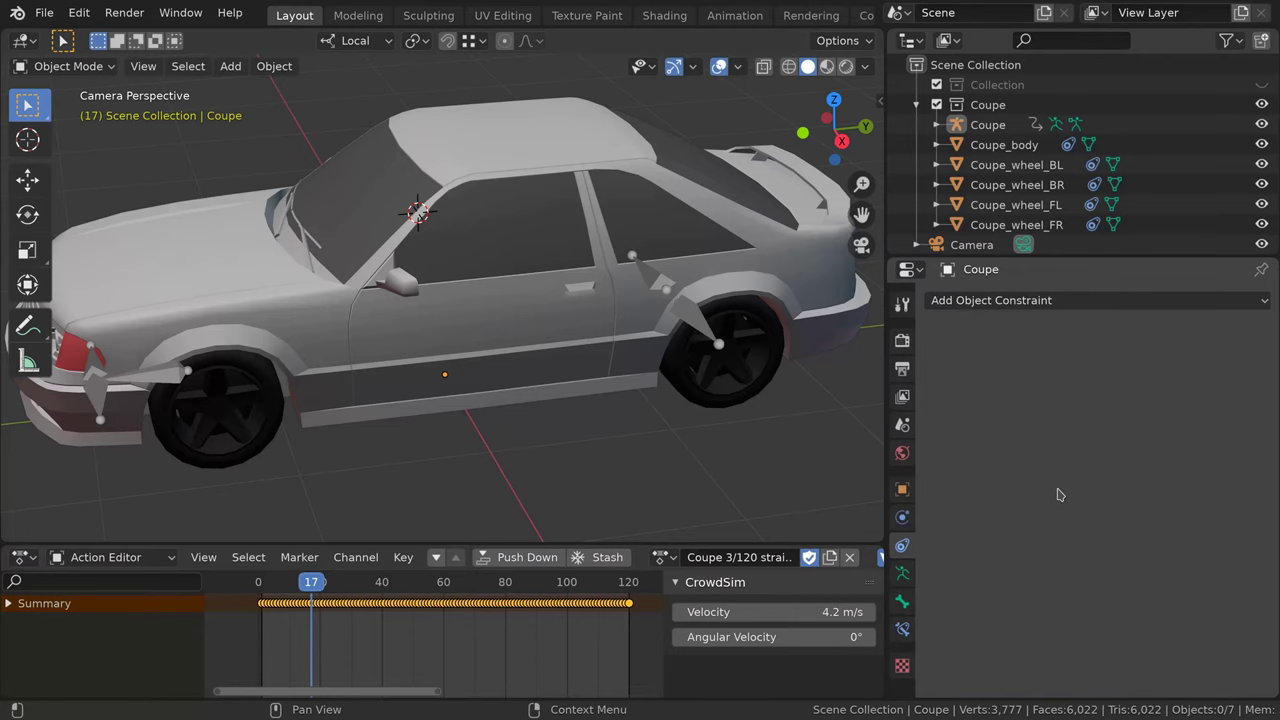
Tick the CrowdSim checkbox in the Coupe armature's Object Properties
left_click(698, 327)
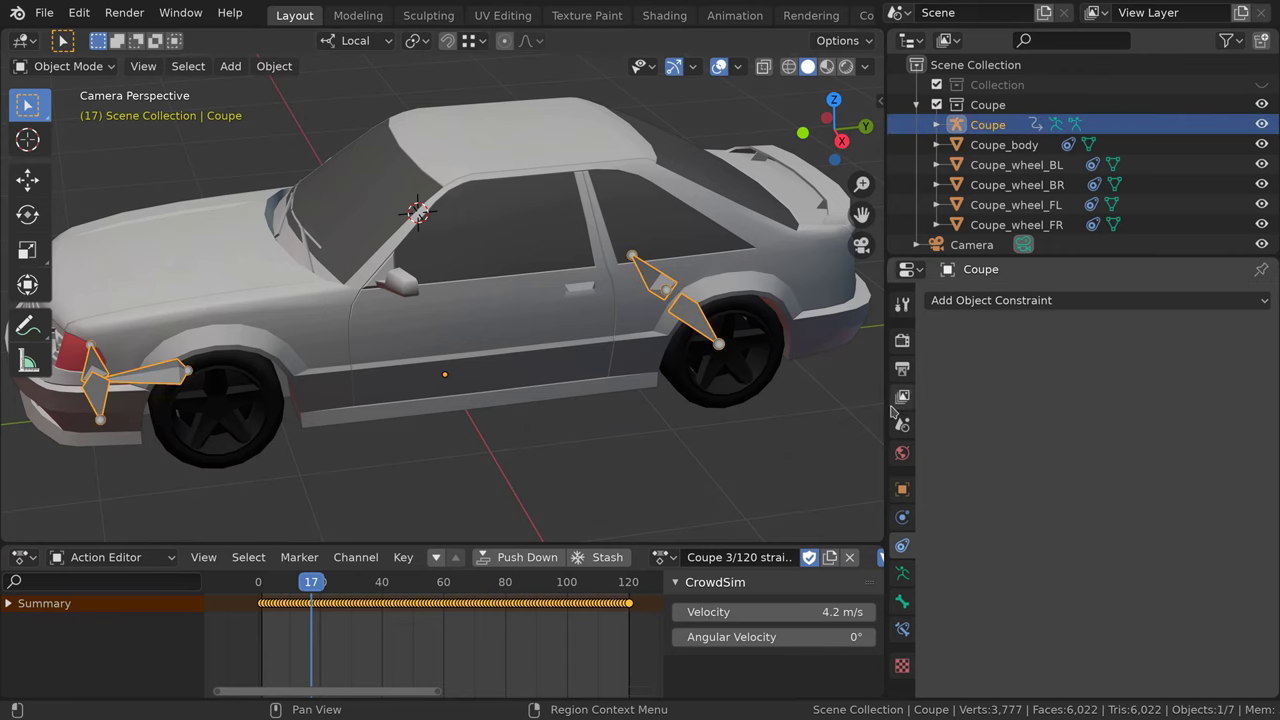
left_click(902, 489)
scroll(1277, 511, "down", 3)
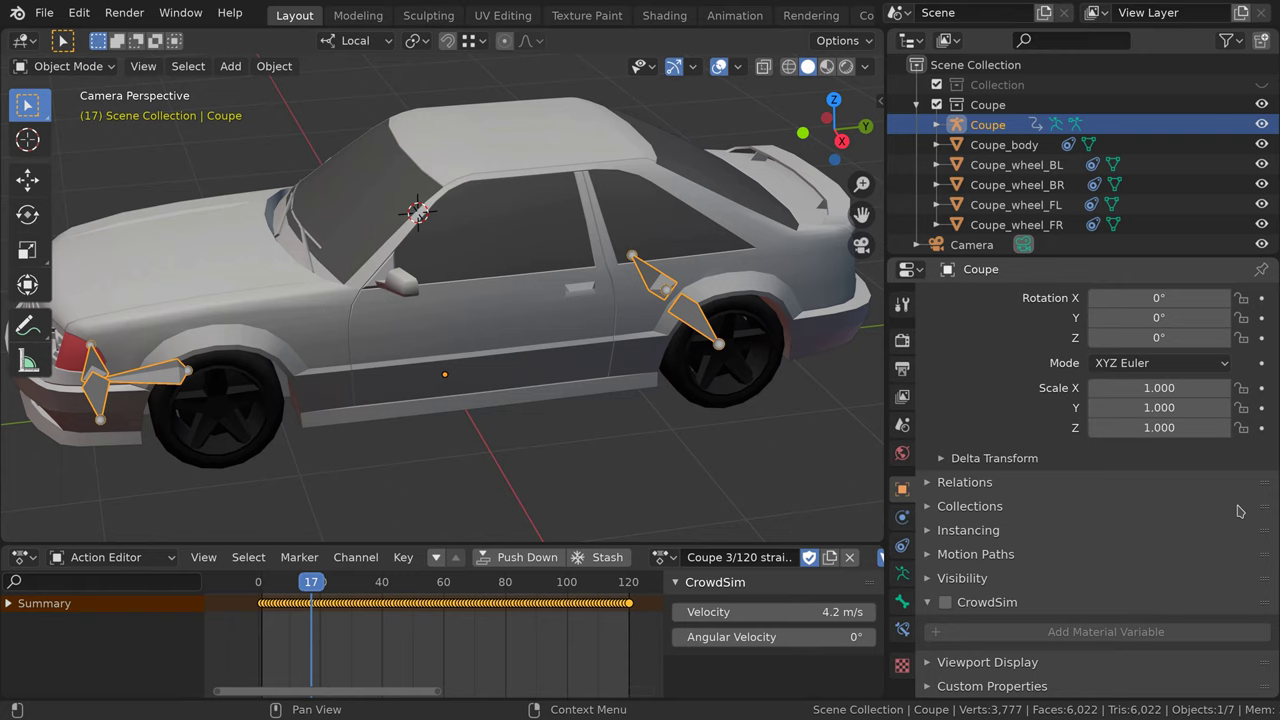
left_click(945, 602)
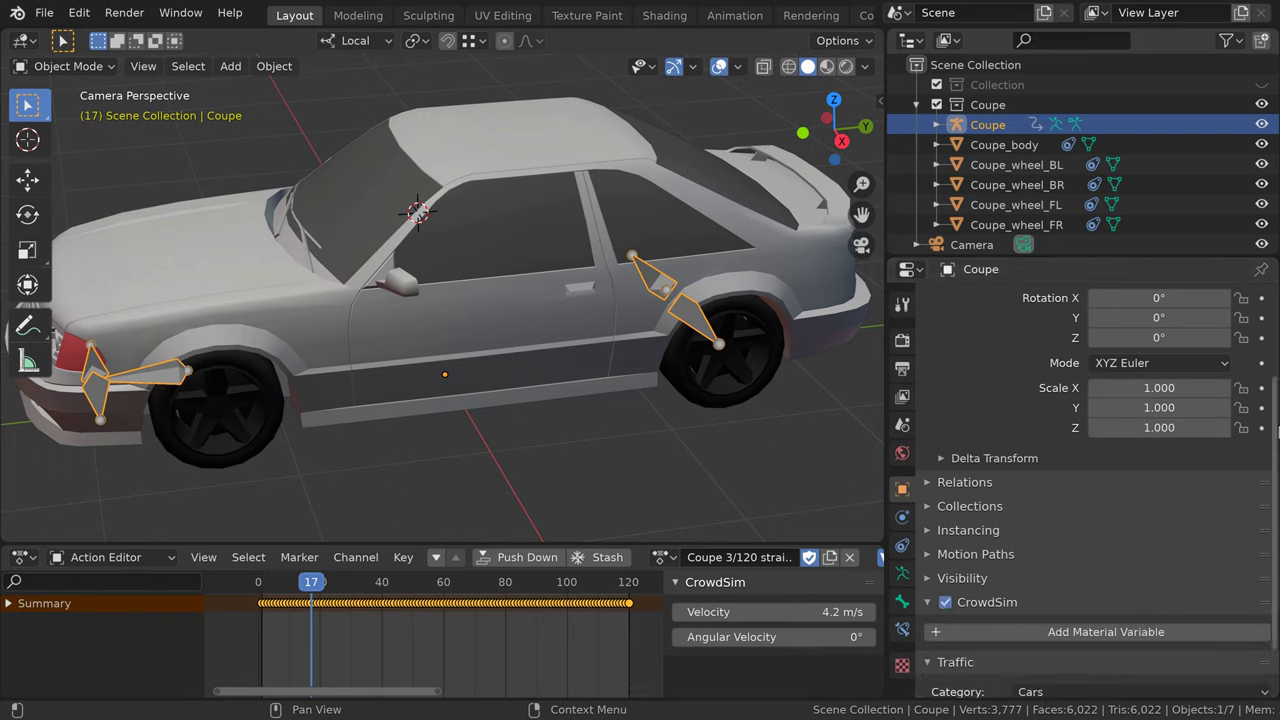
scroll(1277, 430, "down", 2)
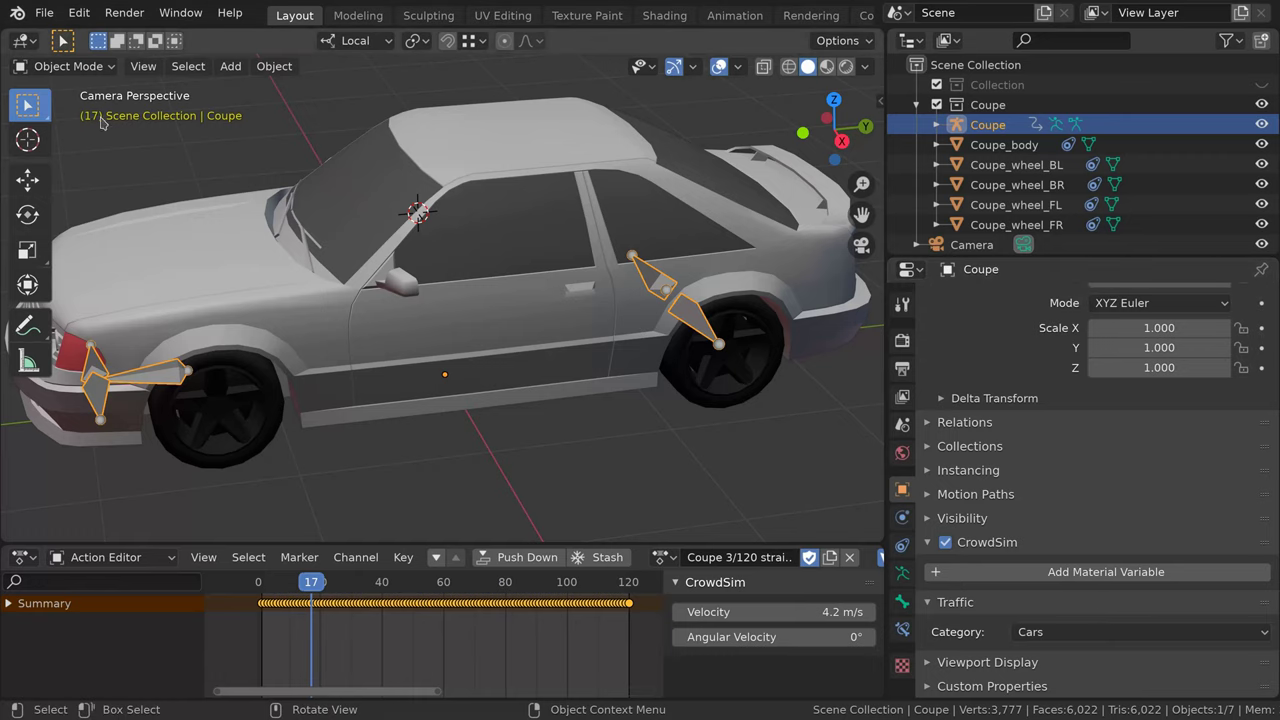
Turn the main area into a node editor and add a fake-user node tree named car-configuration
left_click(22, 40)
left_click(101, 210)
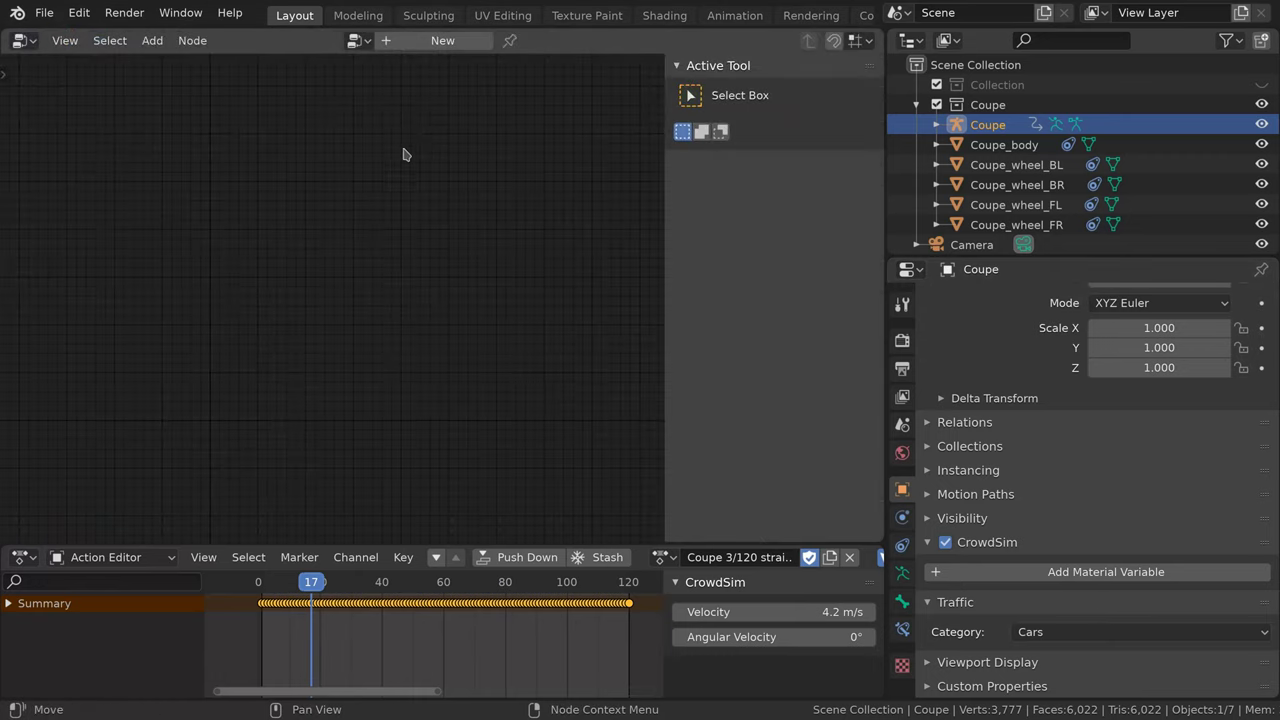
left_click(420, 44)
double_click(419, 42)
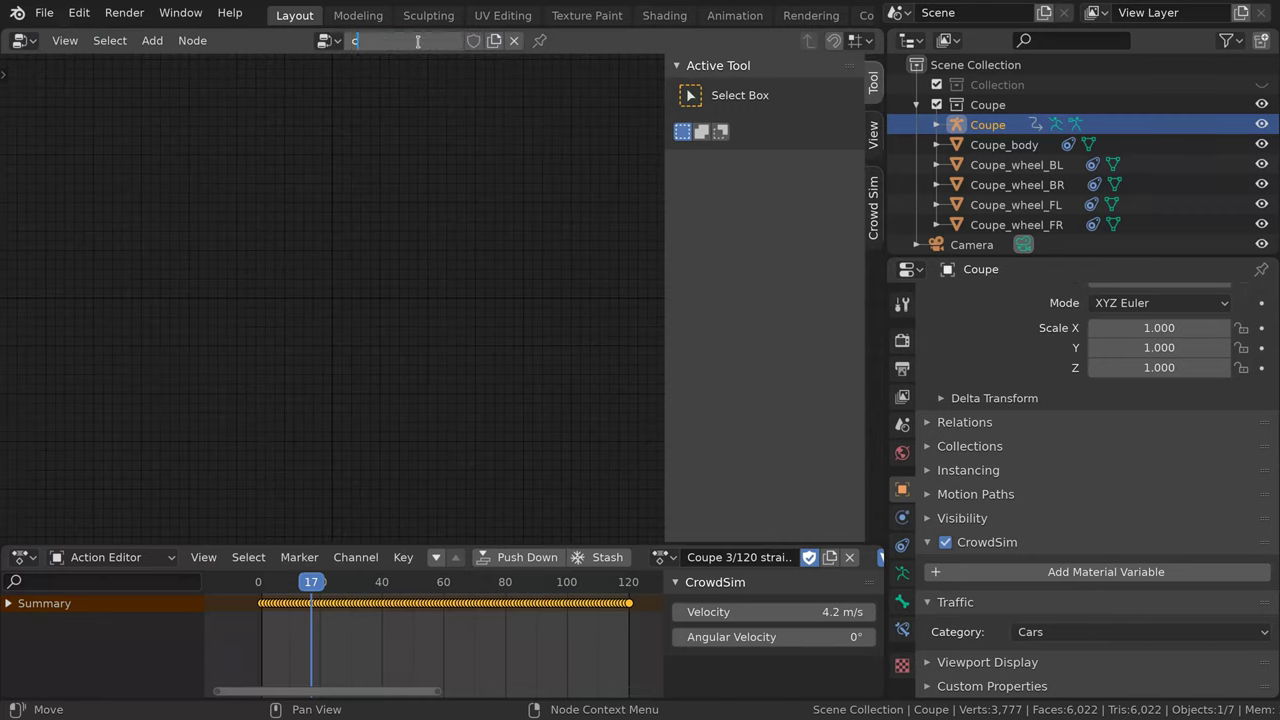
type("car-configuration")
key("Return")
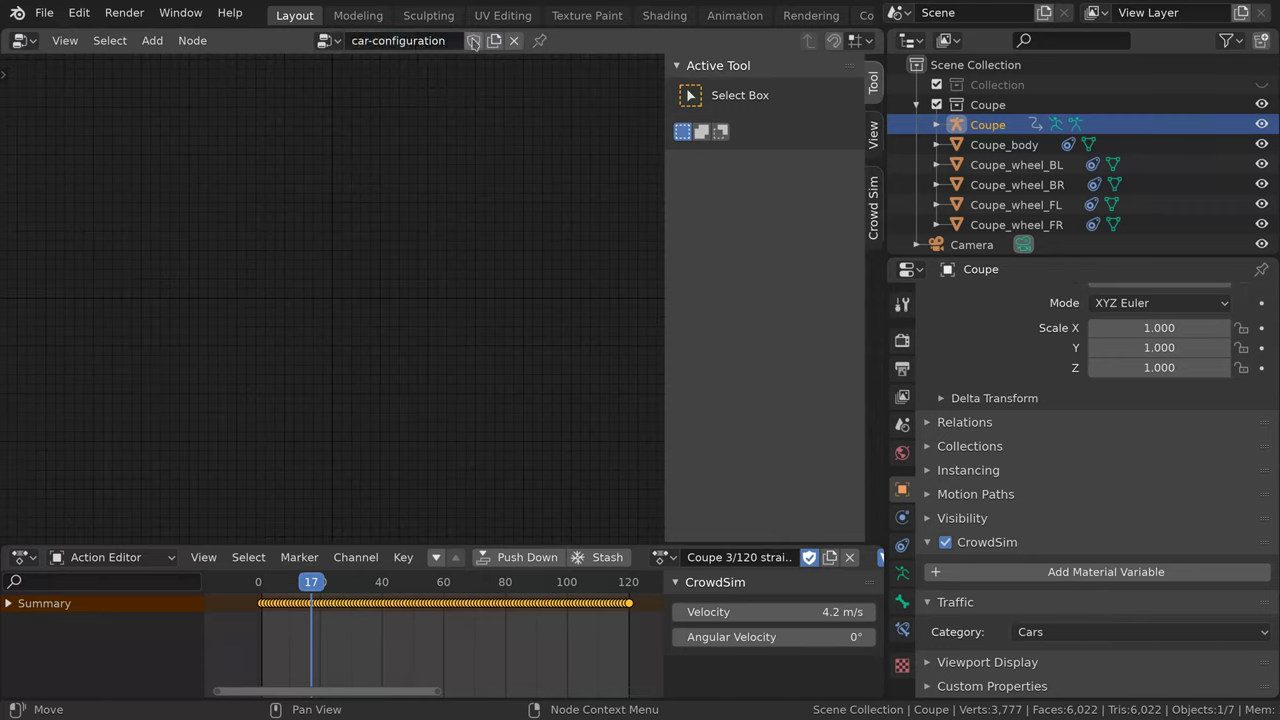
left_click(473, 40)
Add an Armature node set to the Coupe armature
key("shift+a")
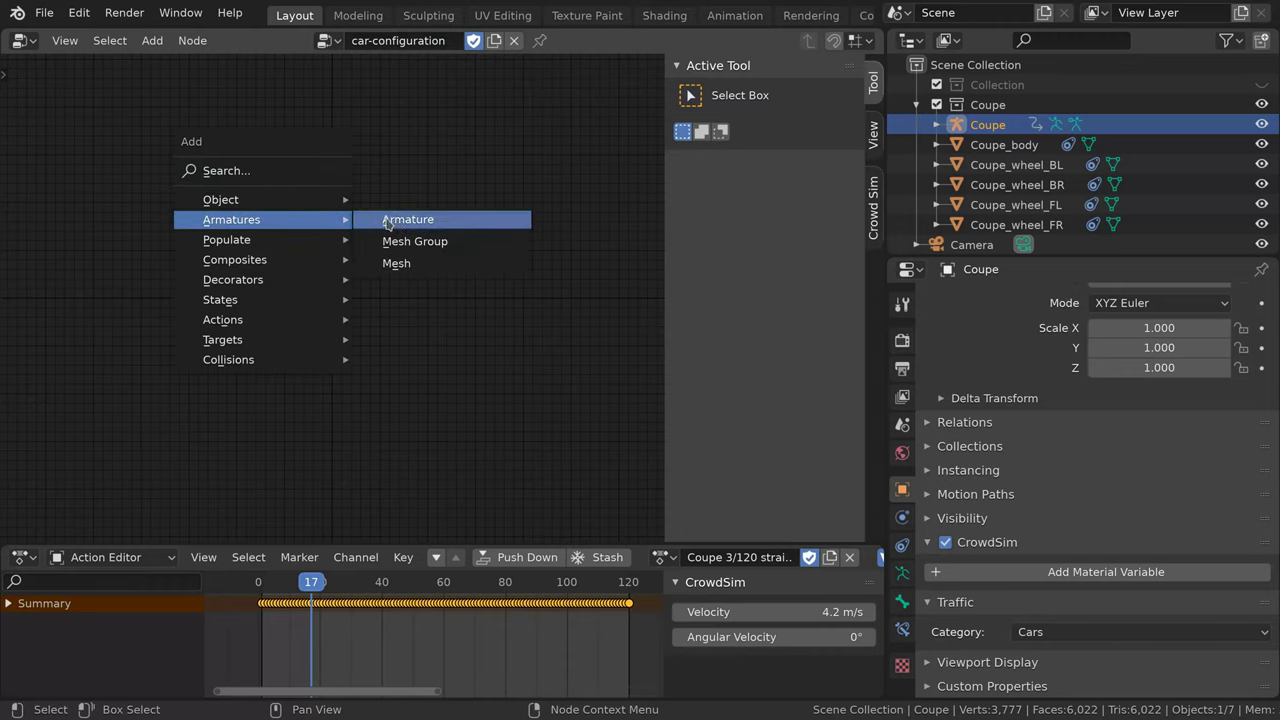
left_click(389, 222)
left_click(197, 260)
scroll(197, 260, "up", 3)
left_click(112, 212)
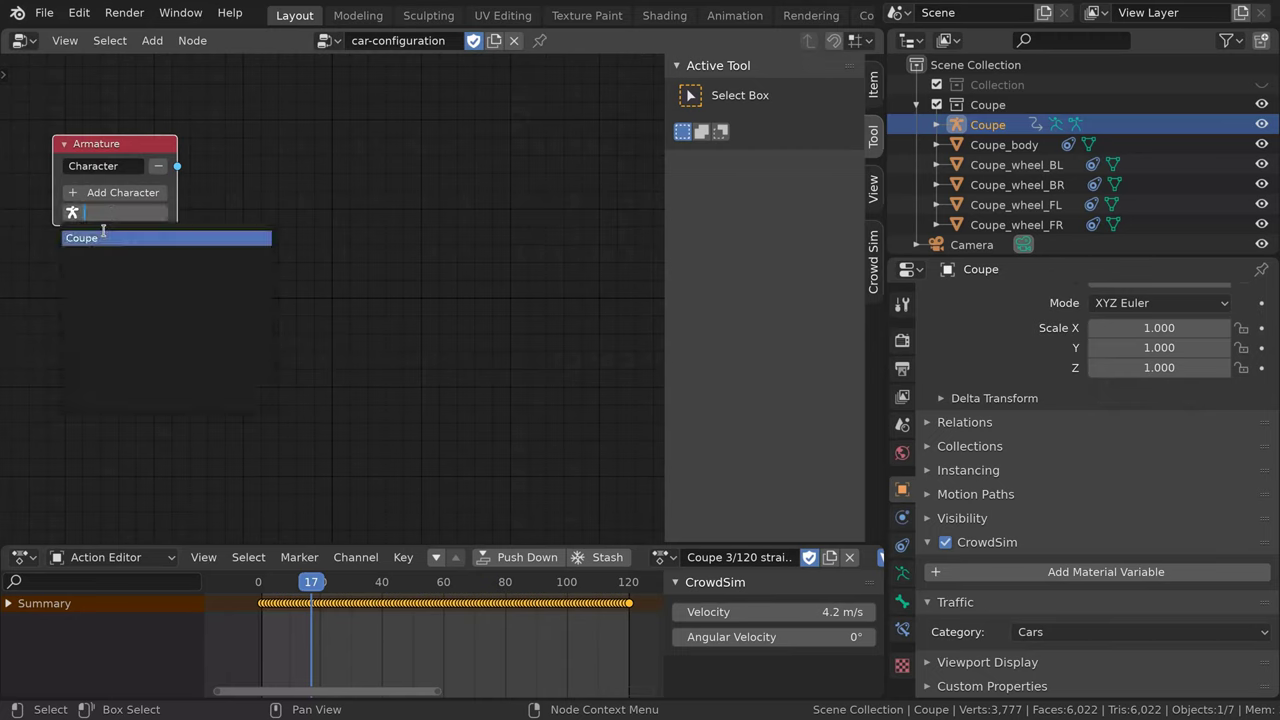
left_click(100, 241)
Add a Mesh node fed by the Armature node, with Coupe_body in its first slot
key("shift+a")
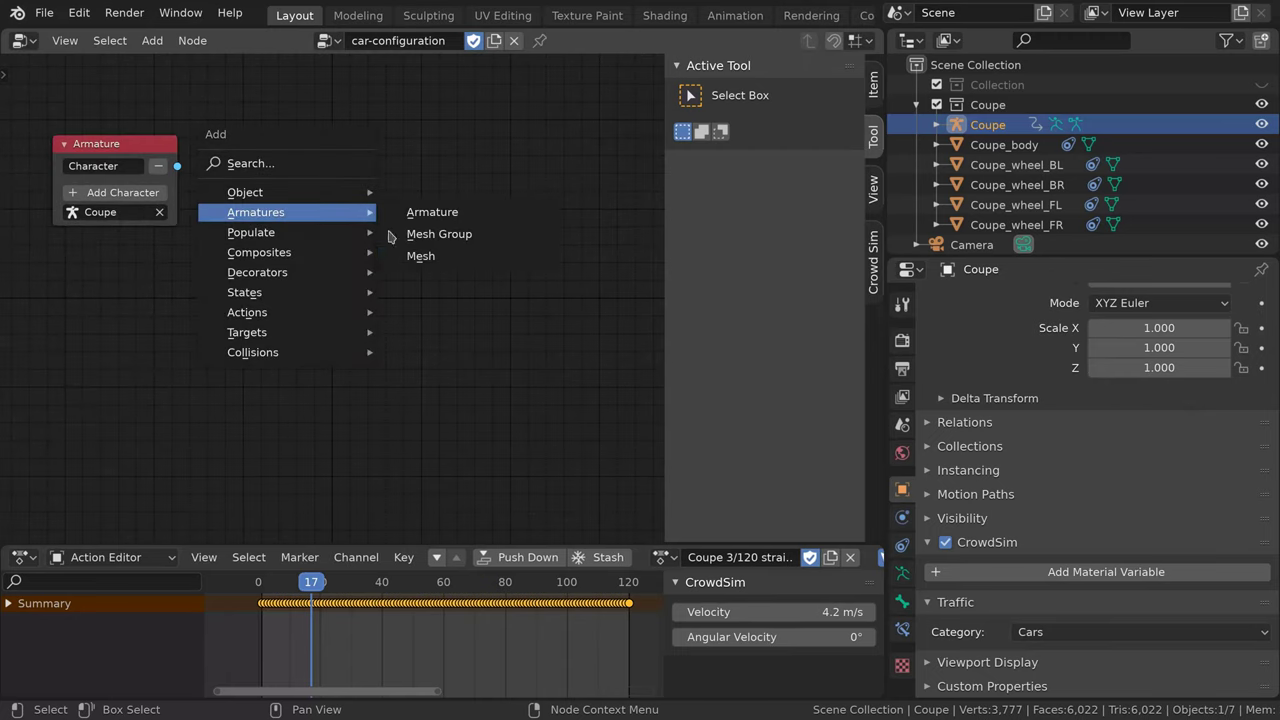
left_click(410, 254)
left_click(284, 117)
left_click_drag(177, 166, 286, 191)
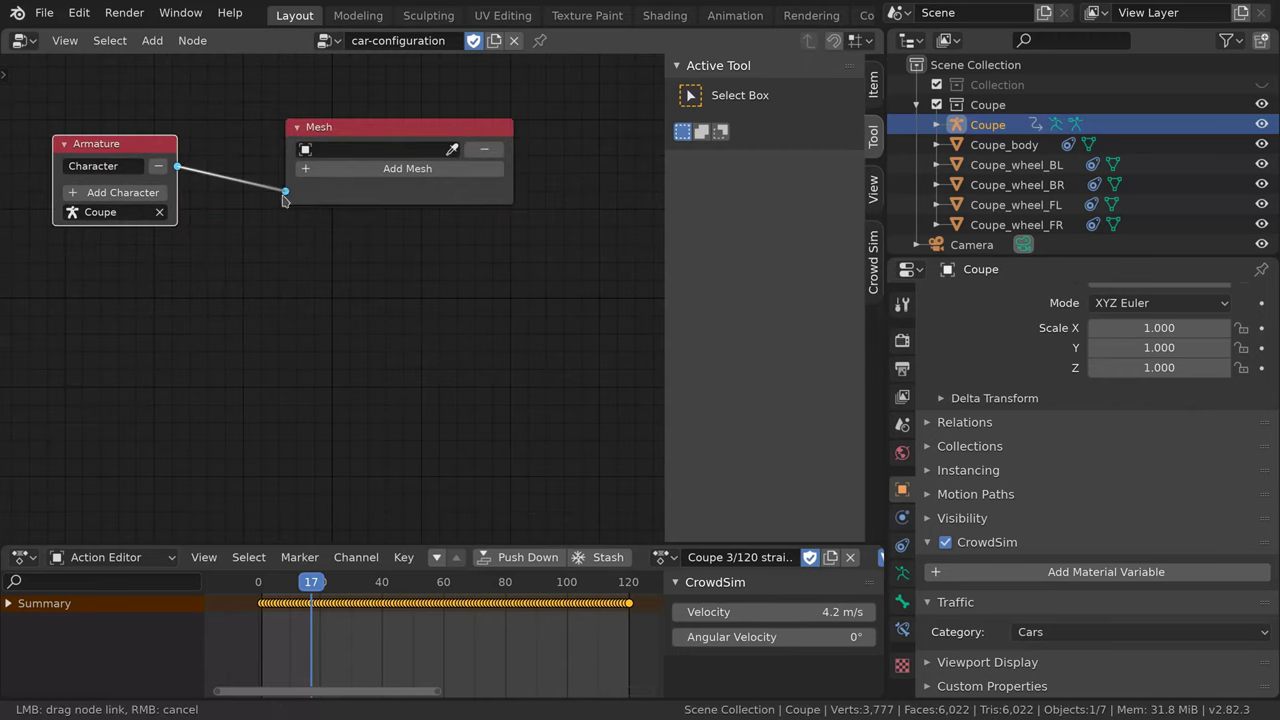
left_click(350, 150)
left_click(340, 175)
Add mesh slots for Coupe_wheel_BL, Coupe_wheel_BR, Coupe_wheel_FL and Coupe_wheel_FR
left_click(360, 168)
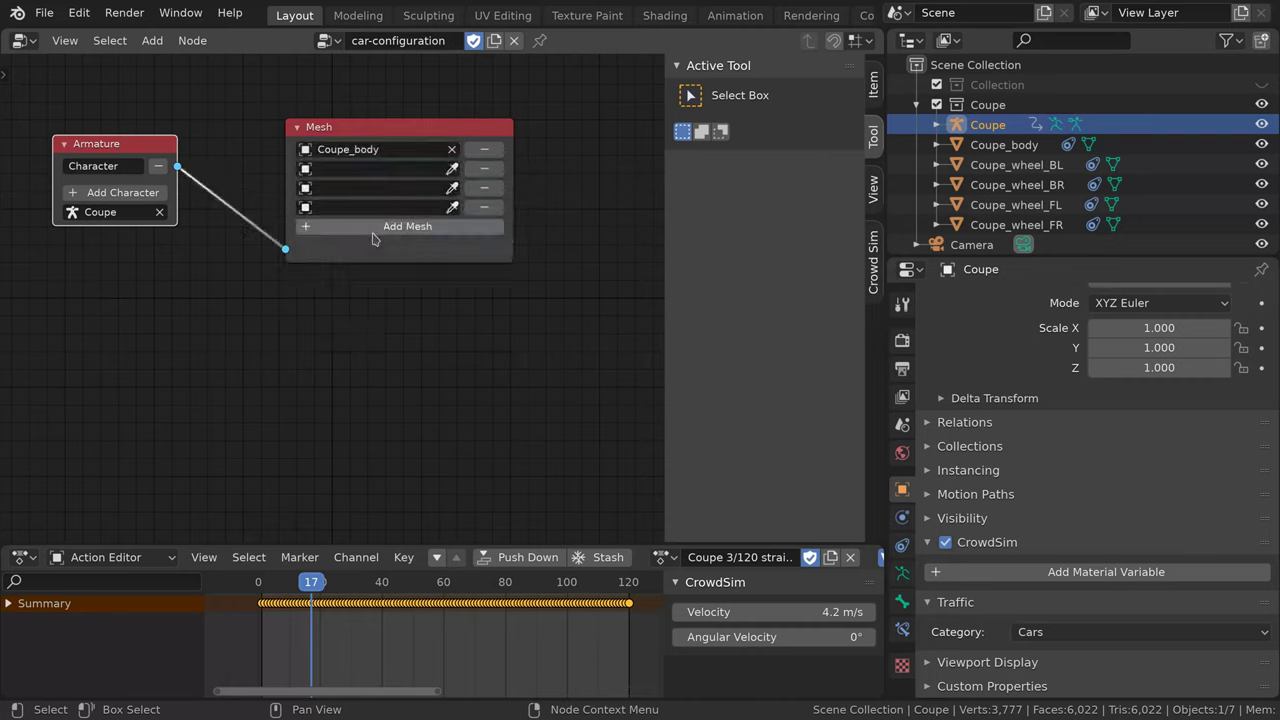
left_click(366, 211)
left_click(360, 187)
left_click(360, 248)
left_click(370, 207)
left_click(375, 285)
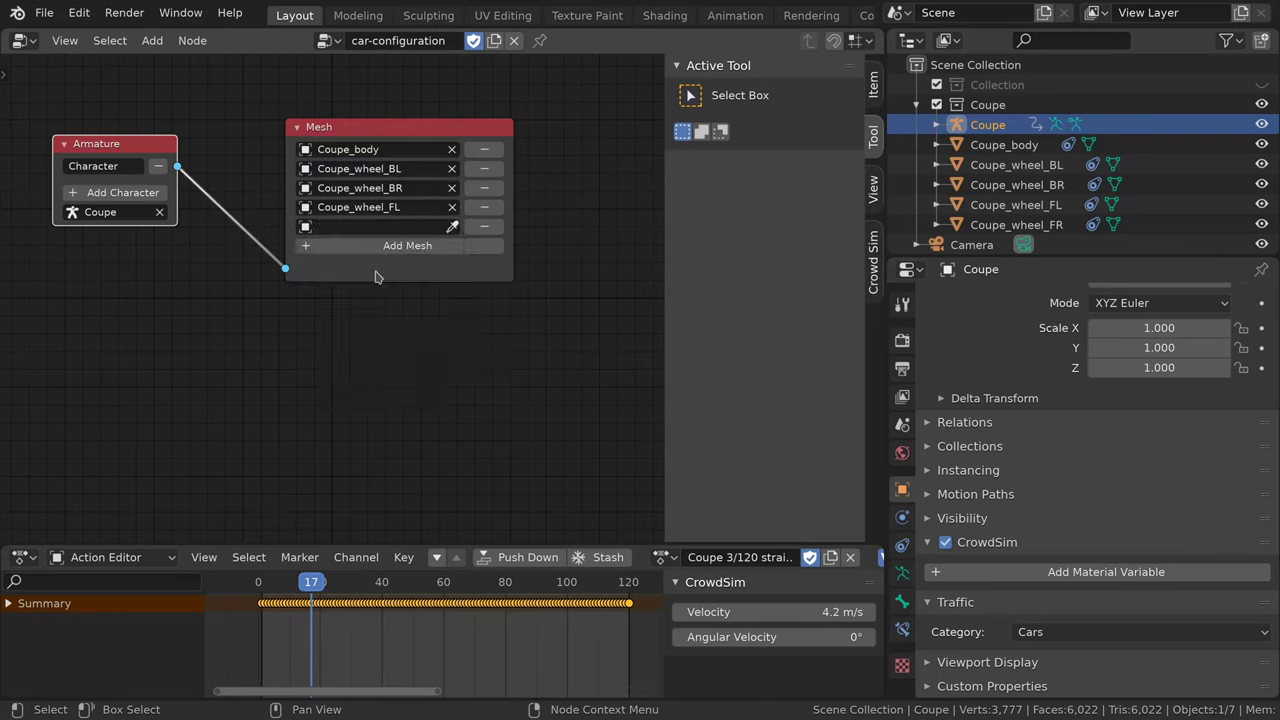
left_click(383, 228)
left_click(355, 322)
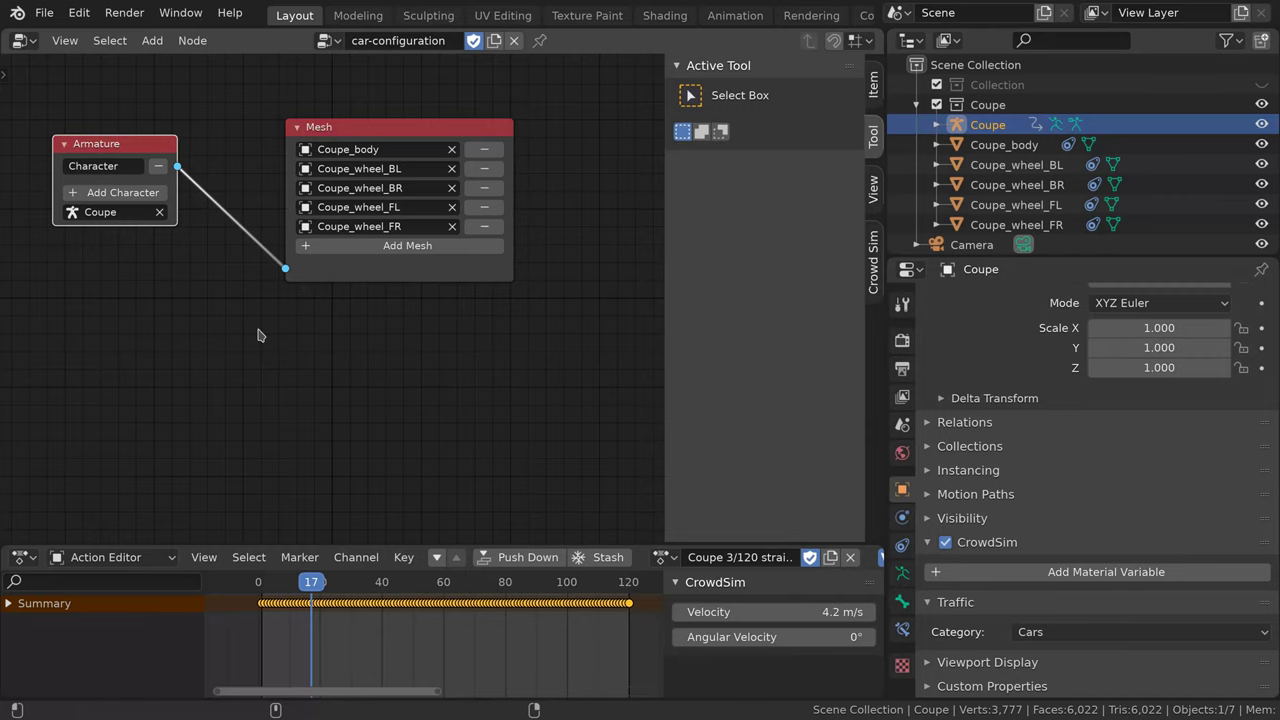
left_click(1004, 144)
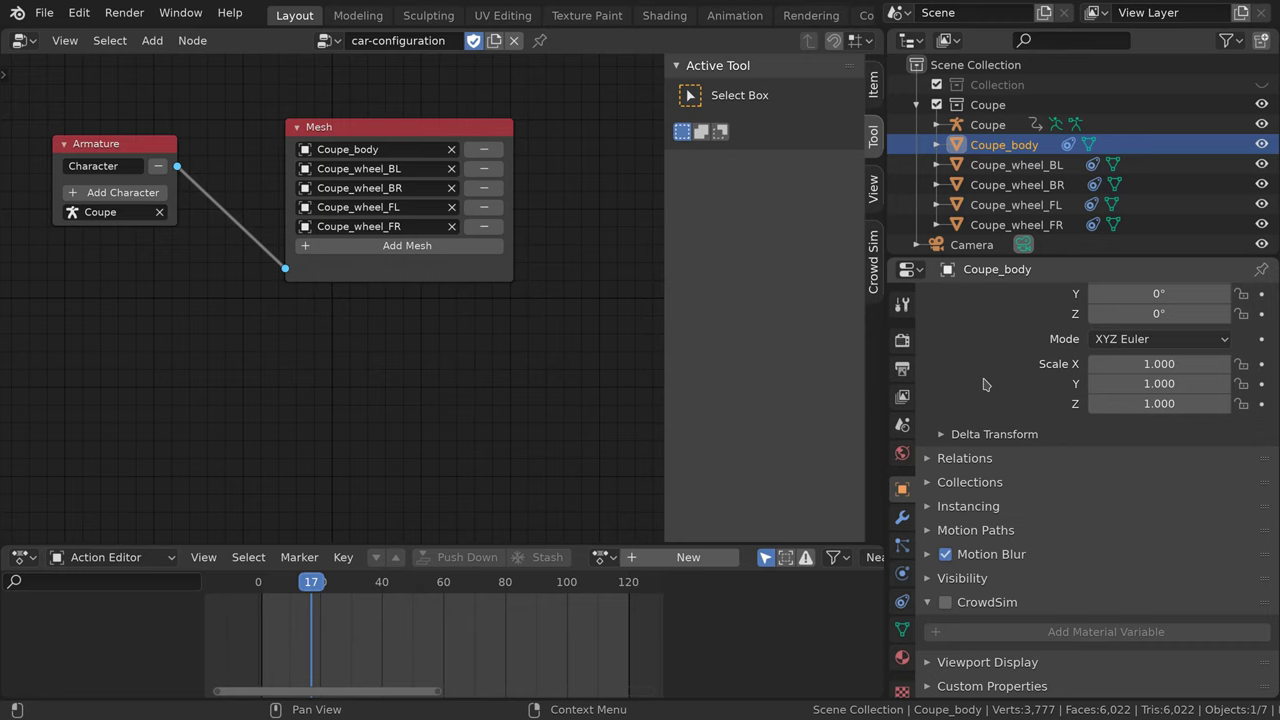
In the Shading workspace, add a Color-type material variable named car.body.color to Coupe
left_click(664, 15)
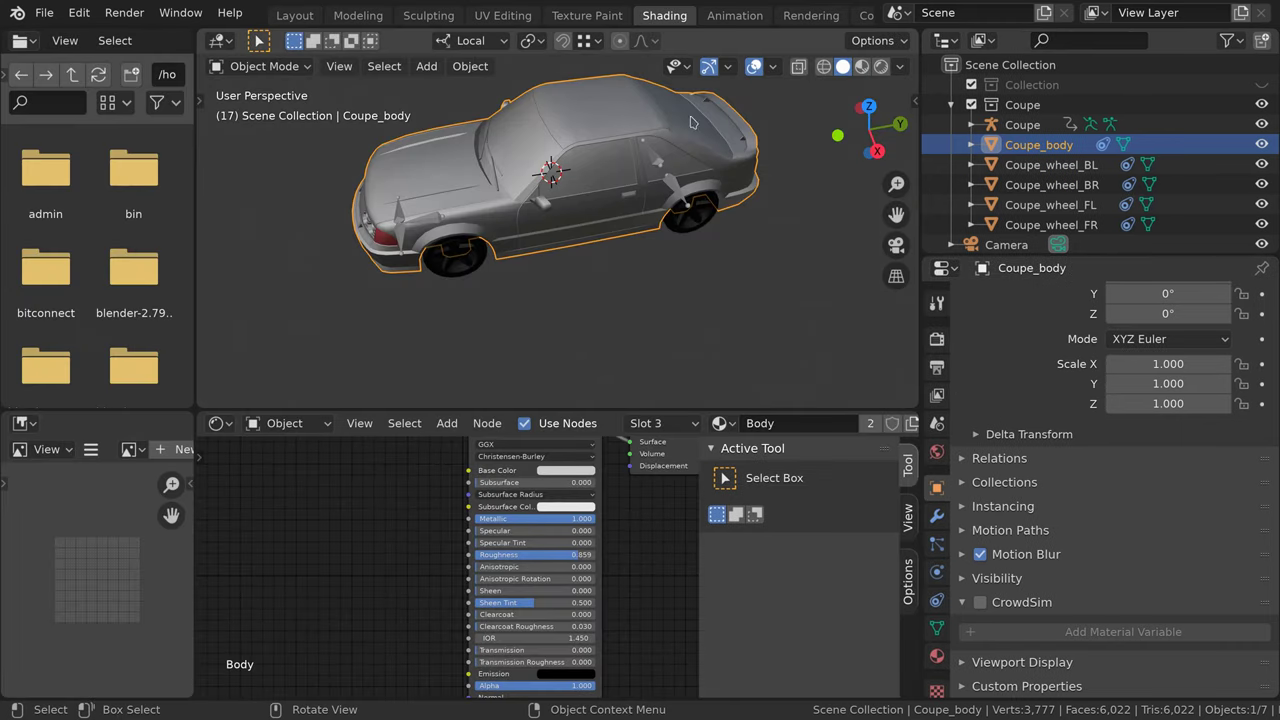
left_click(677, 190)
scroll(1100, 580, "down", 2)
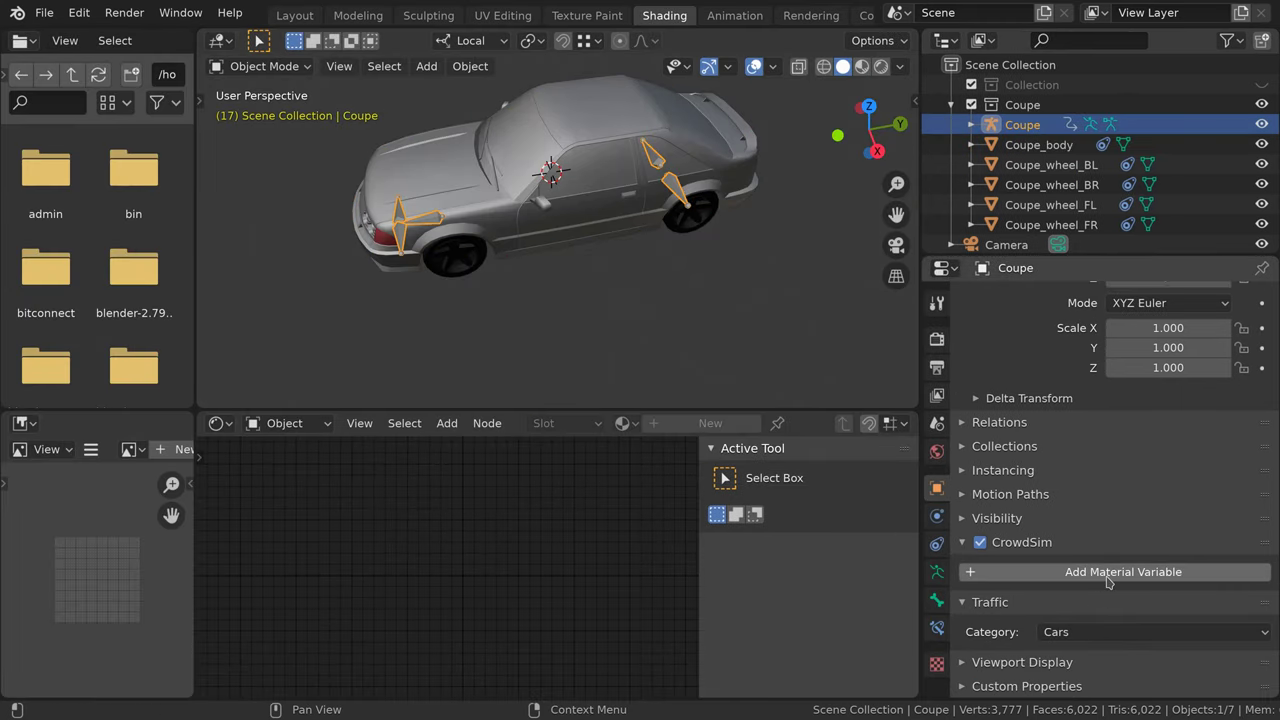
left_click(1107, 582)
scroll(1107, 582, "down", 2)
left_click(1133, 549)
type("ca")
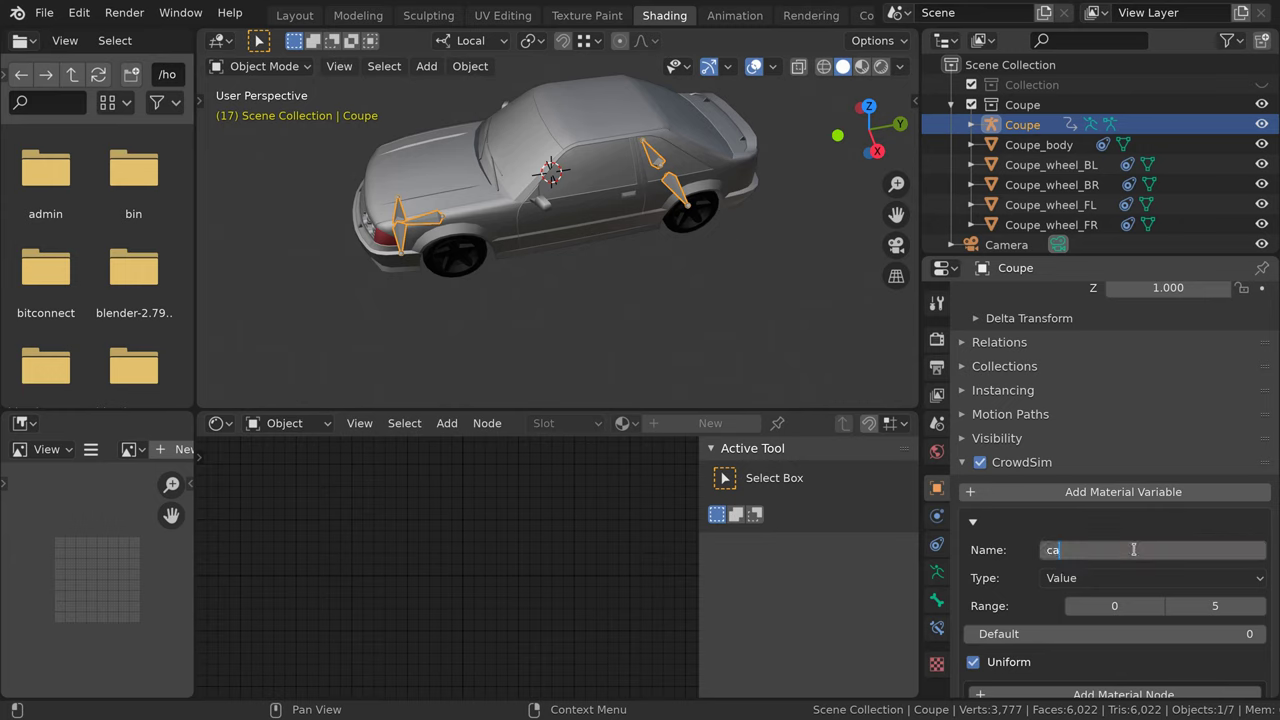
type("r.body.color")
left_click(1126, 577)
left_click(1120, 621)
Add colour options and set the first two to purple and tan
scroll(1090, 607, "down", 1)
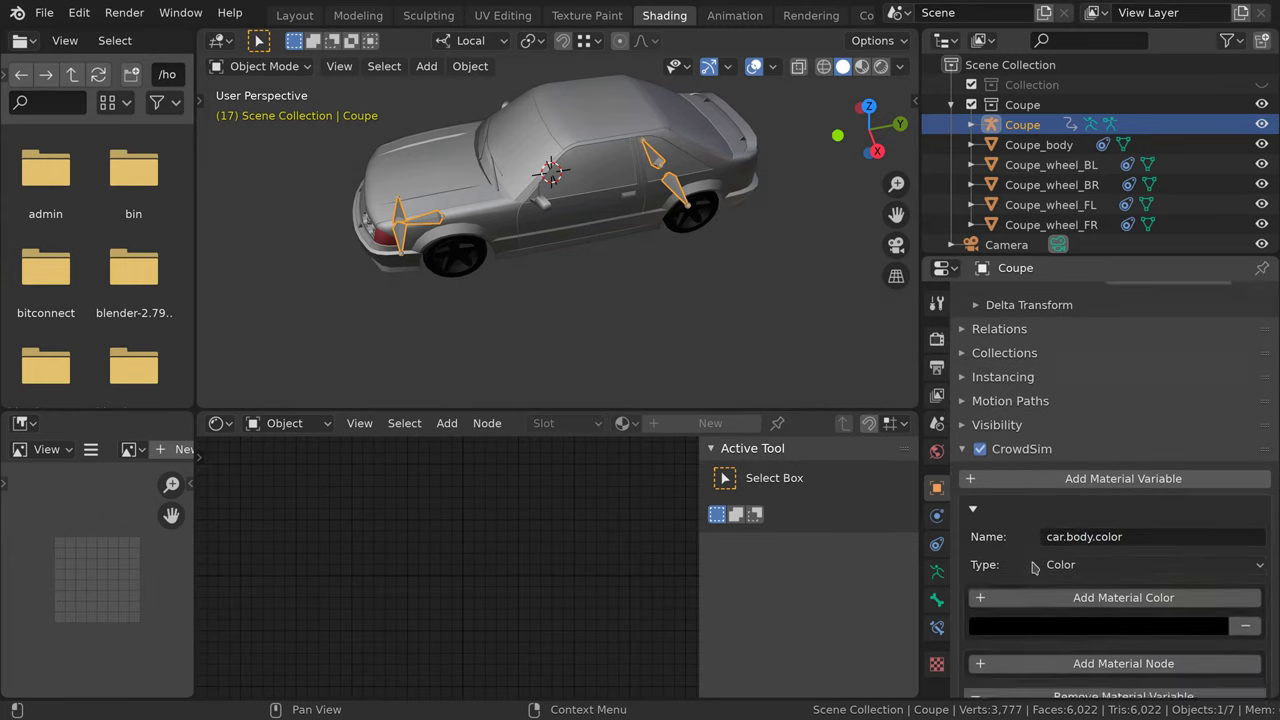
left_click(1077, 600)
scroll(1080, 600, "down", 3)
left_click(1160, 487)
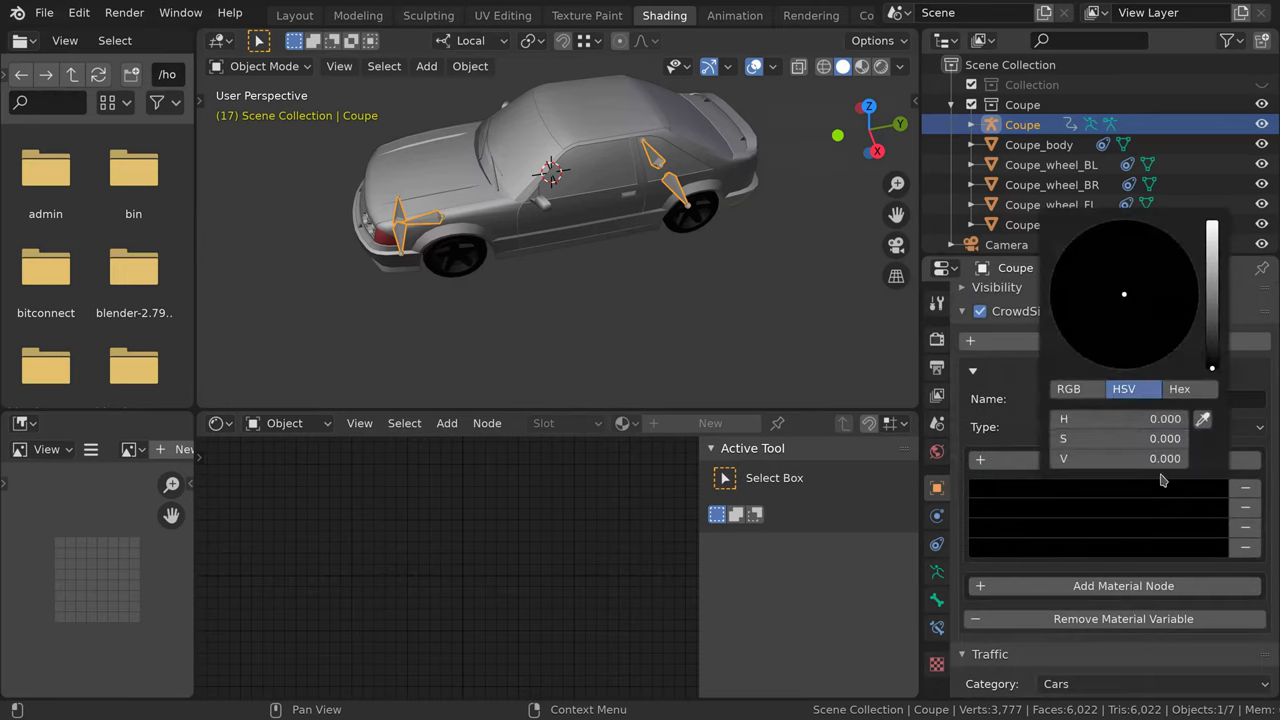
left_click_drag(1214, 365, 1212, 315)
left_click(1120, 507)
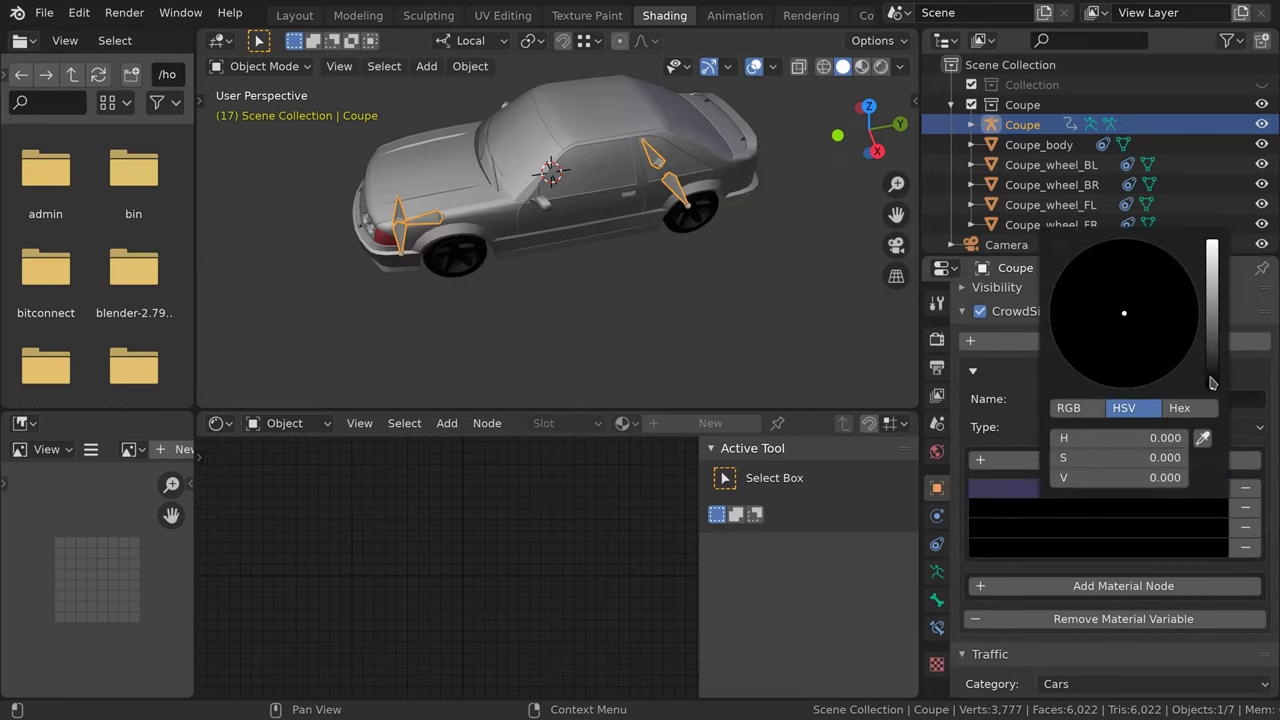
left_click_drag(1212, 383, 1212, 313)
left_click(1113, 328)
Set the third colour to red and the fourth to near-black
left_click(1120, 527)
left_click_drag(1212, 403, 1212, 329)
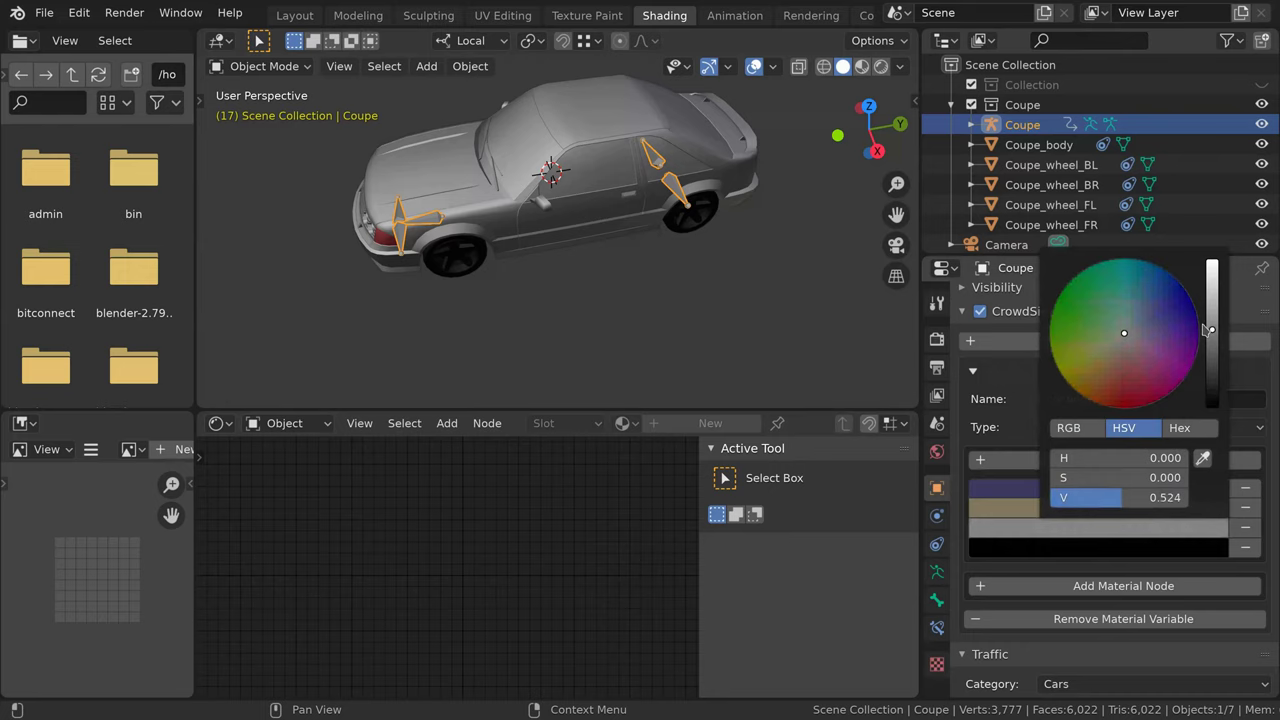
left_click(1123, 355)
left_click(1122, 378)
left_click(1120, 547)
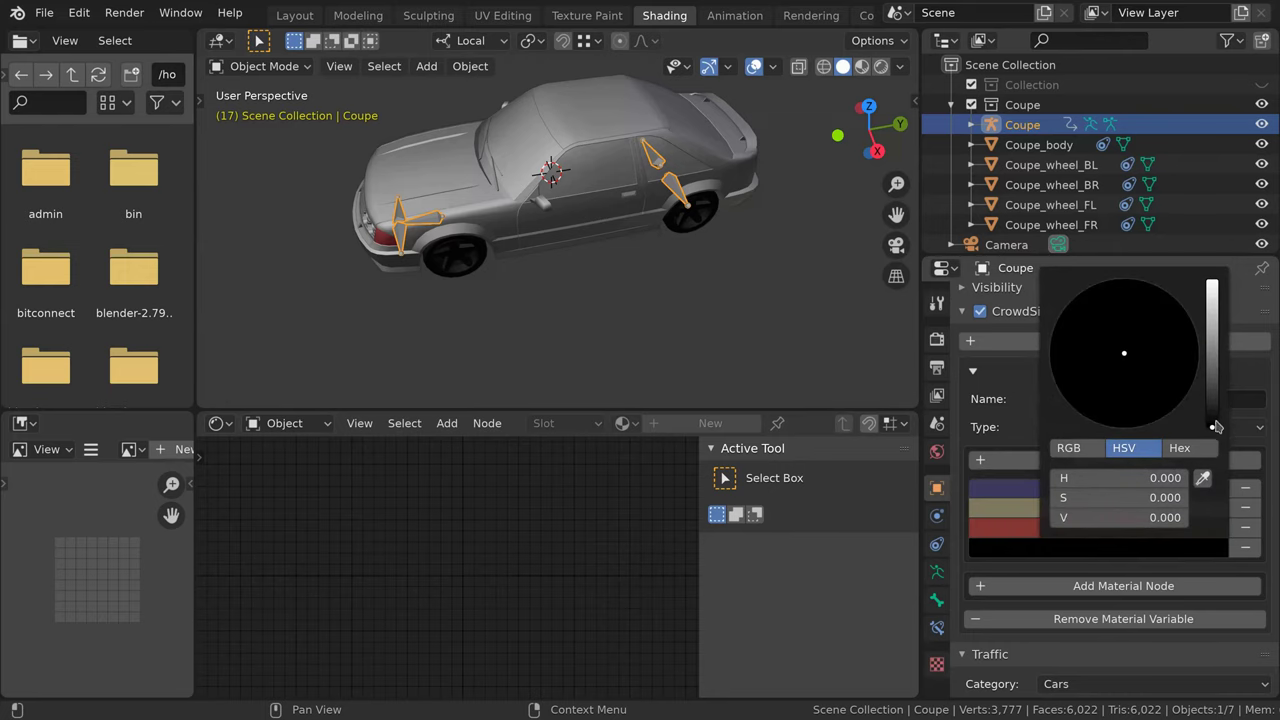
left_click_drag(1212, 422, 1212, 411)
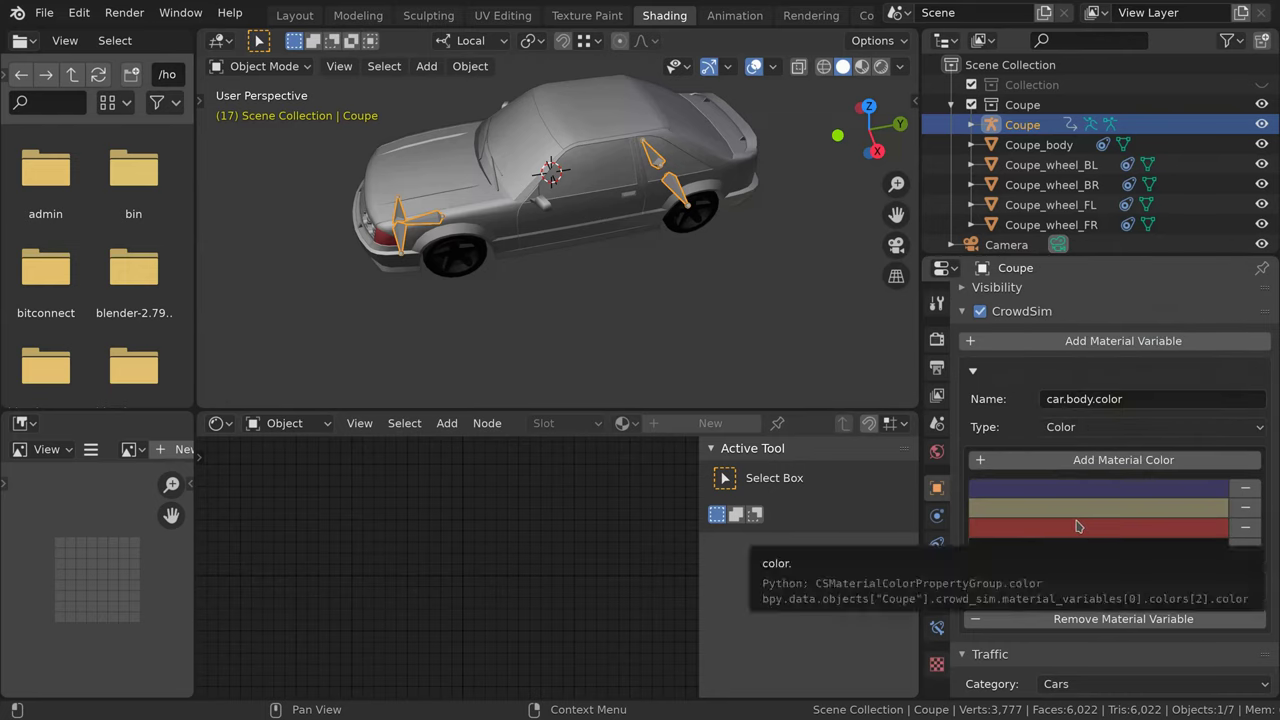
left_click(745, 177)
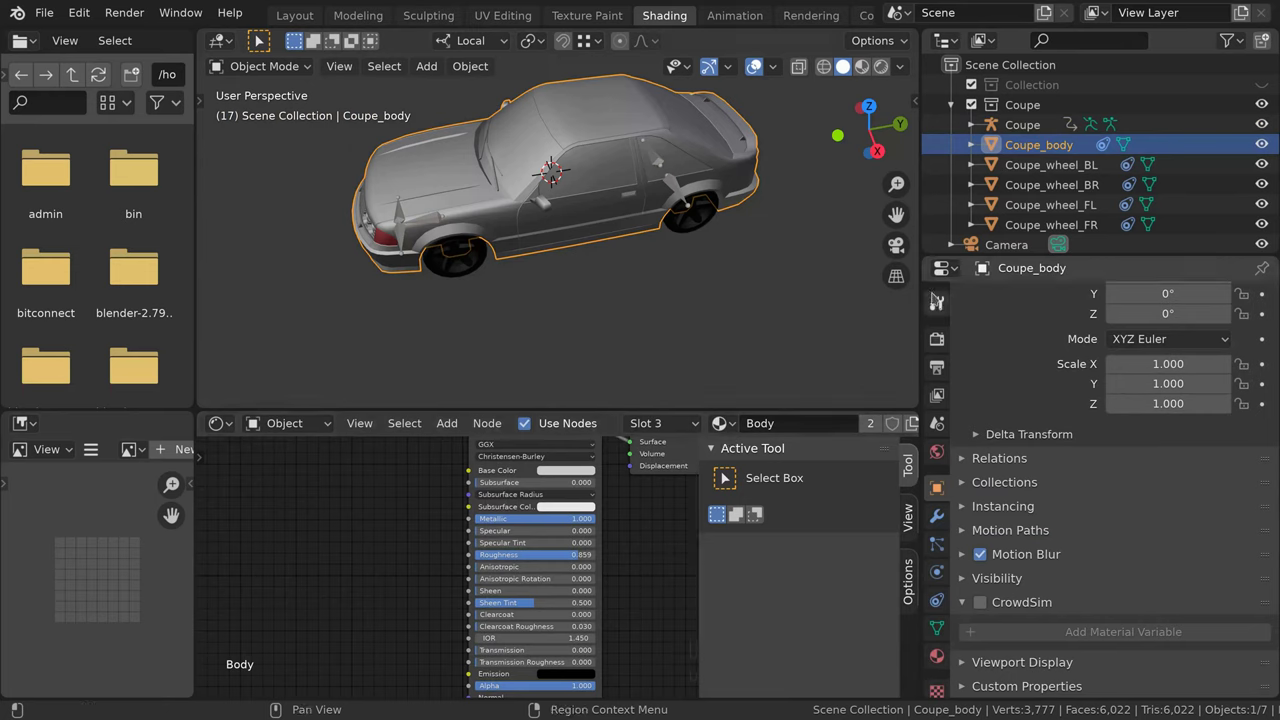
Add an RGB node to the Body material and connect it to Base Color
left_click(936, 655)
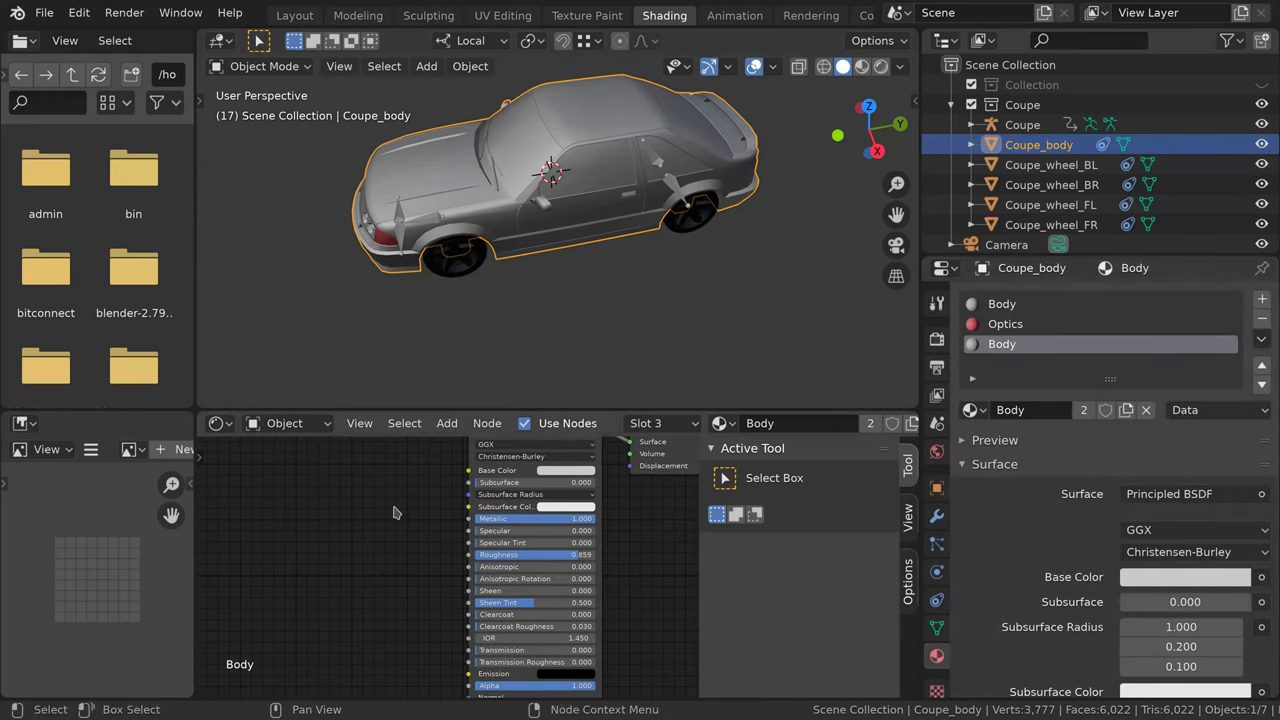
middle_click_drag(325, 478, 363, 491)
key("shift+a")
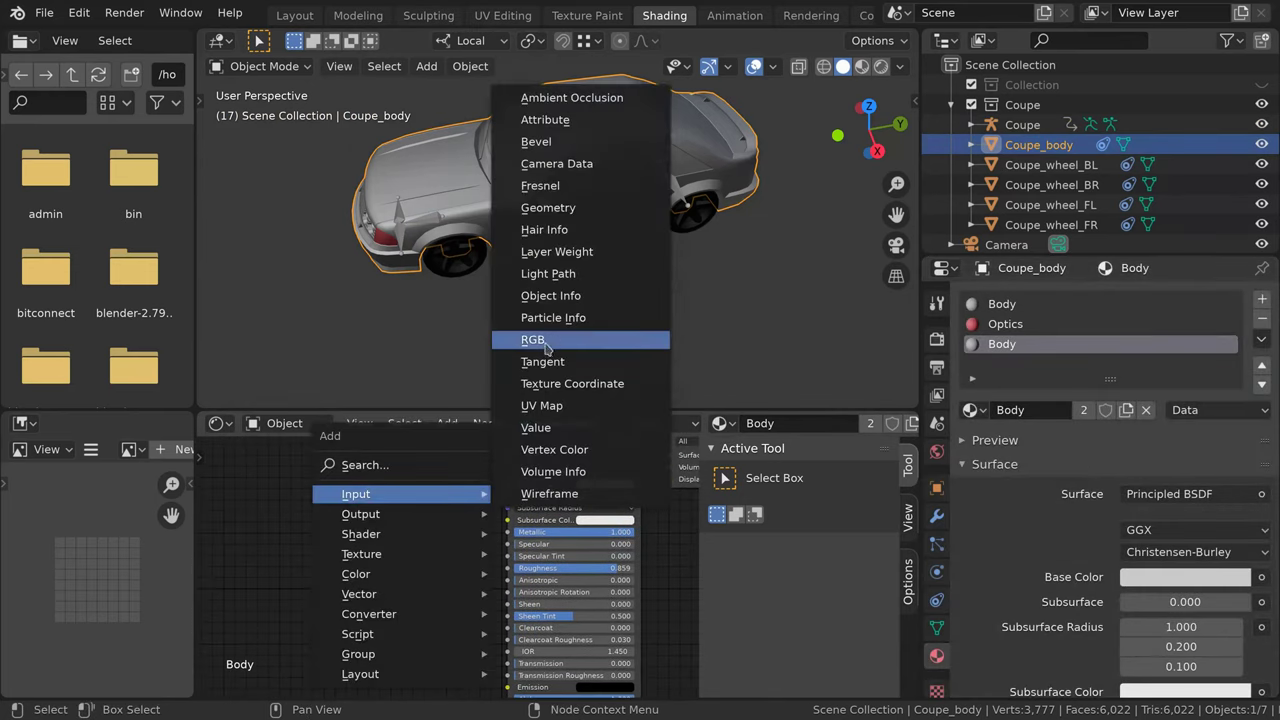
left_click(533, 339)
left_click(440, 495)
left_click_drag(452, 480, 508, 483)
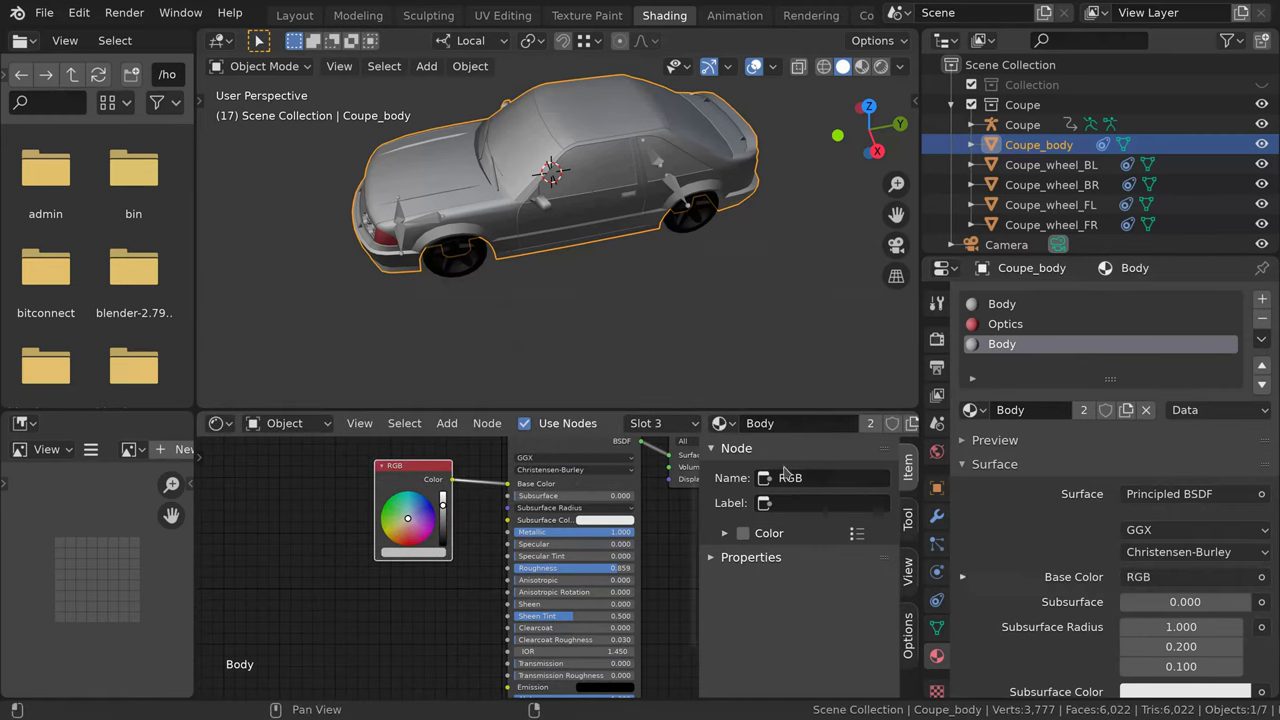
Rename the RGB node to baseColor
left_click(820, 473)
type("base")
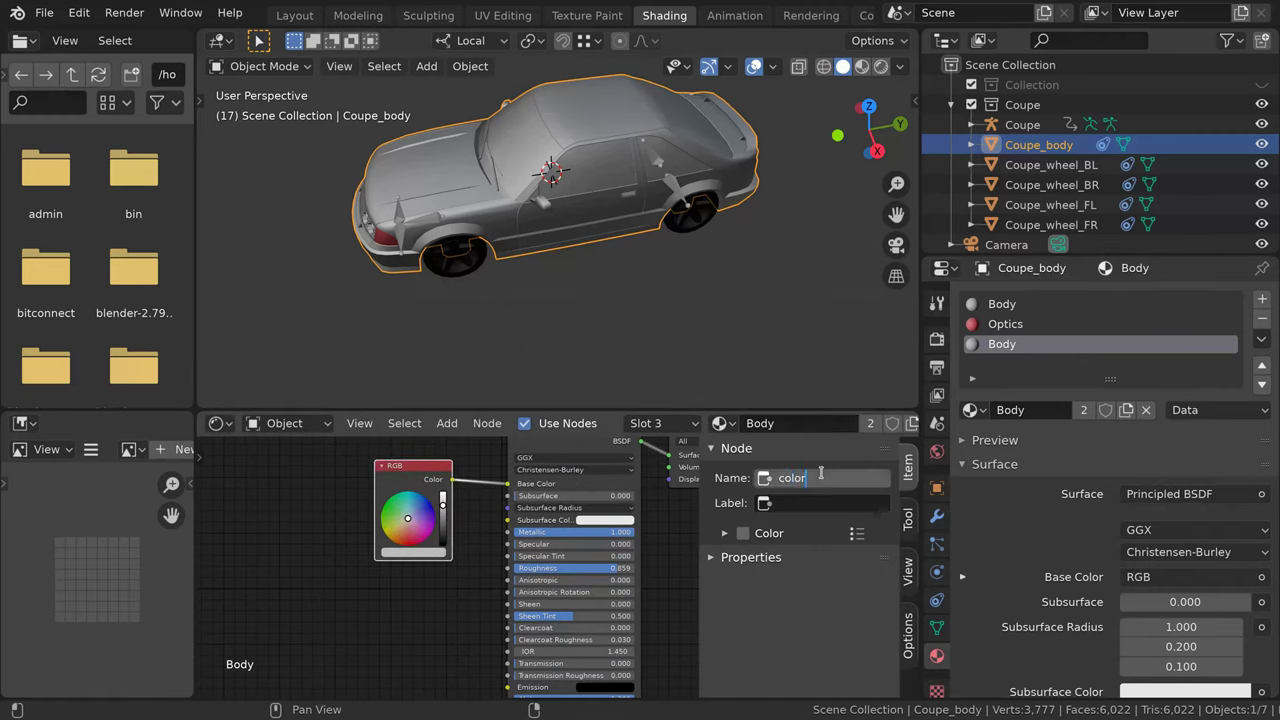
type("color")
key("Delete")
type("C")
key("Return")
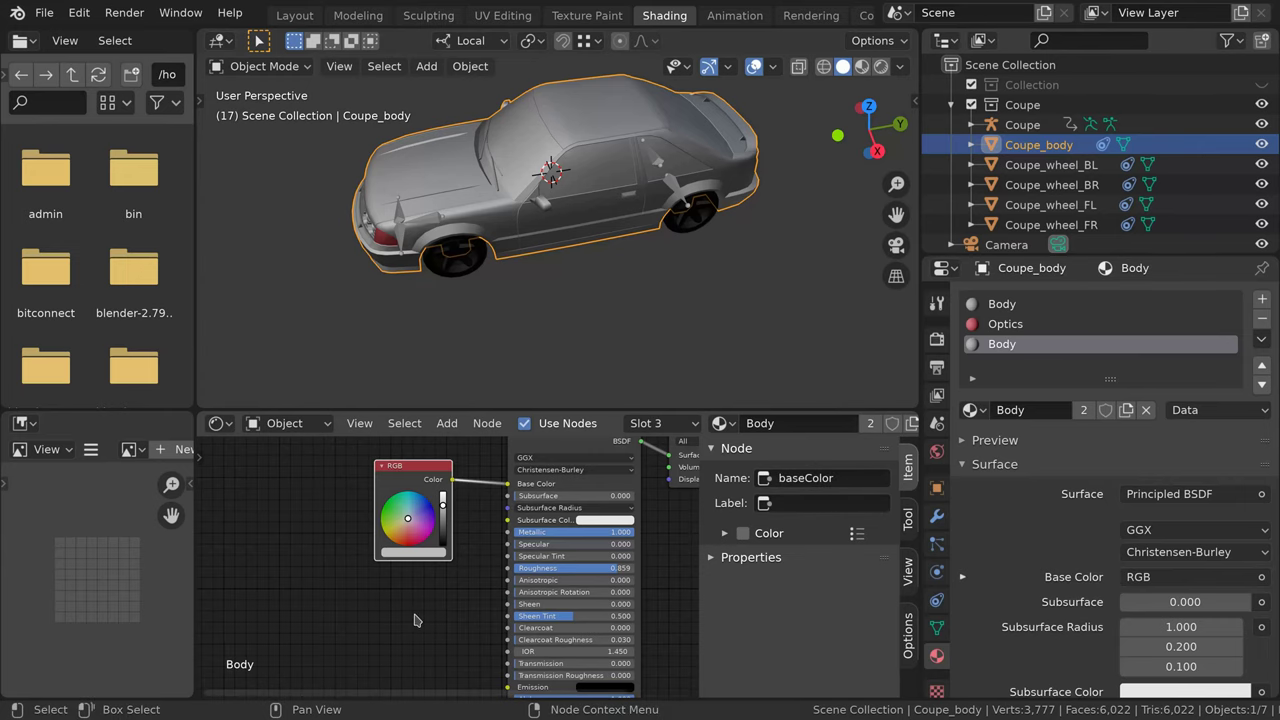
Add a material node entry to the Coupe's car.body.color CrowdSim variable
left_click(668, 192)
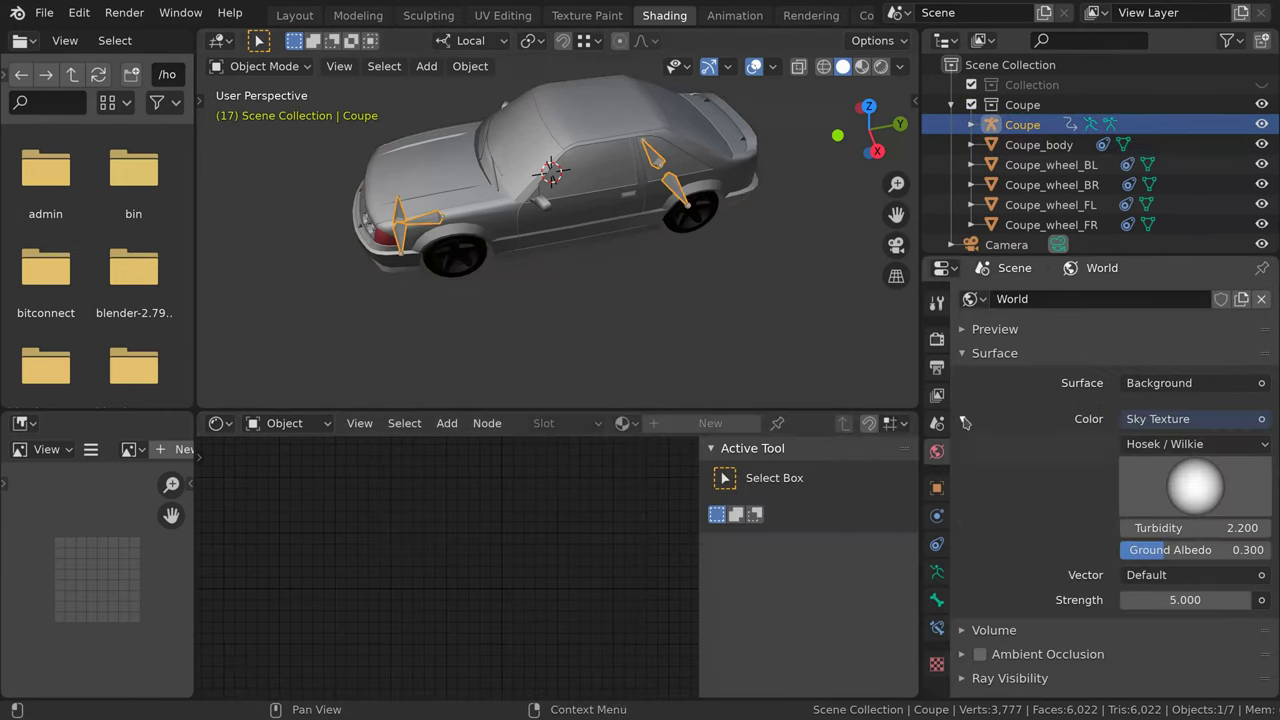
left_click(938, 490)
scroll(1020, 584, "down", 5)
scroll(1020, 584, "down", 3)
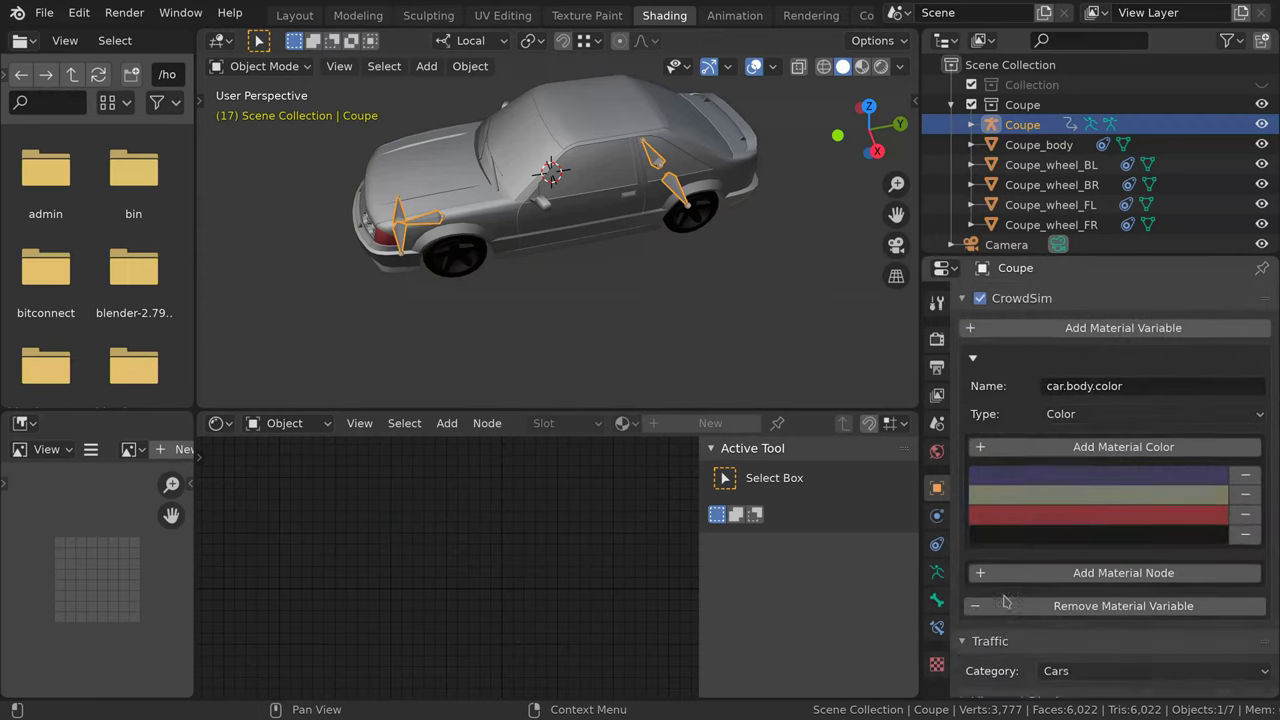
scroll(1020, 584, "down", 2)
left_click(1075, 534)
scroll(1006, 571, "down", 2)
Point the entry at the Body material's baseColor node and enable Use As Diffuse
left_click(1086, 514)
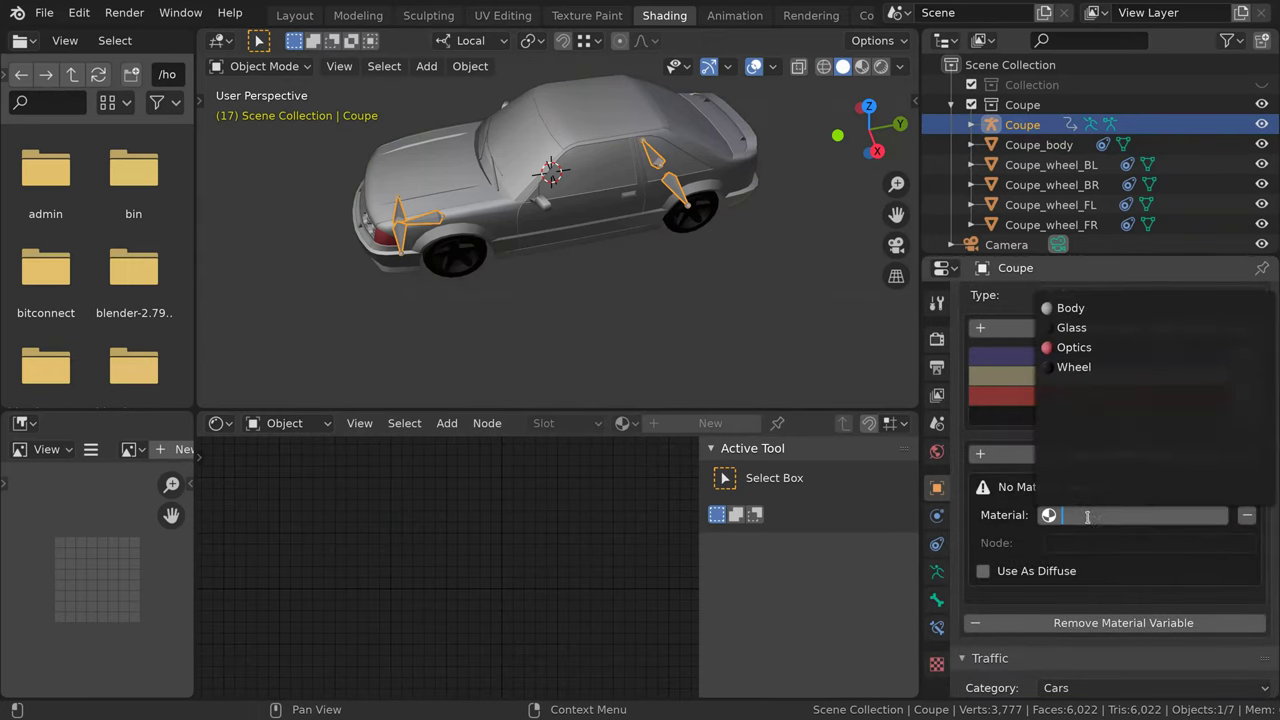
left_click(1068, 309)
left_click(1112, 540)
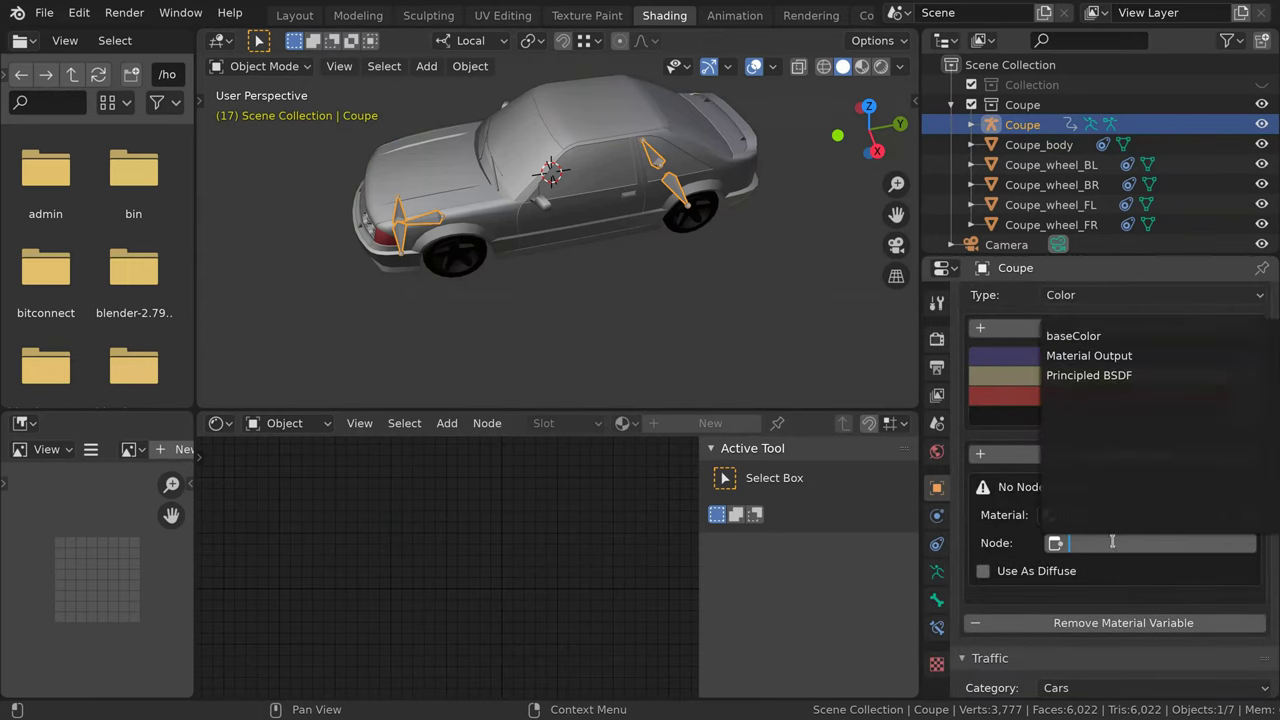
left_click(1090, 335)
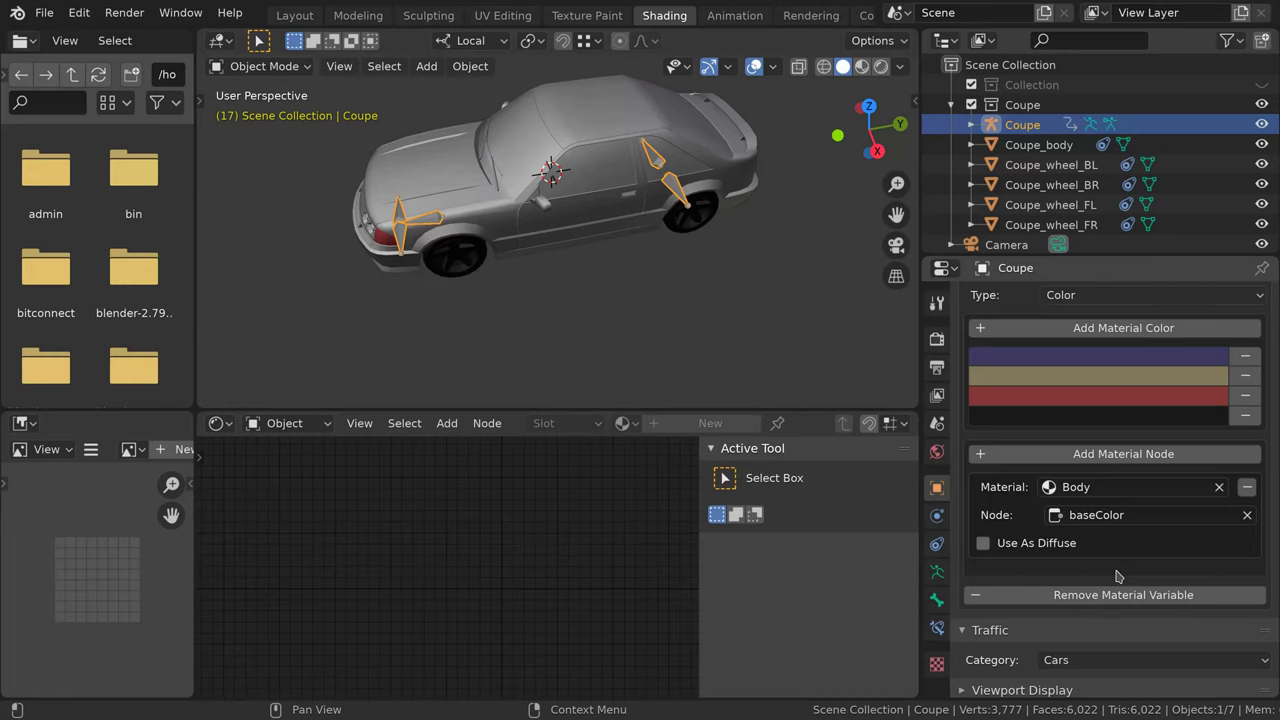
left_click(984, 544)
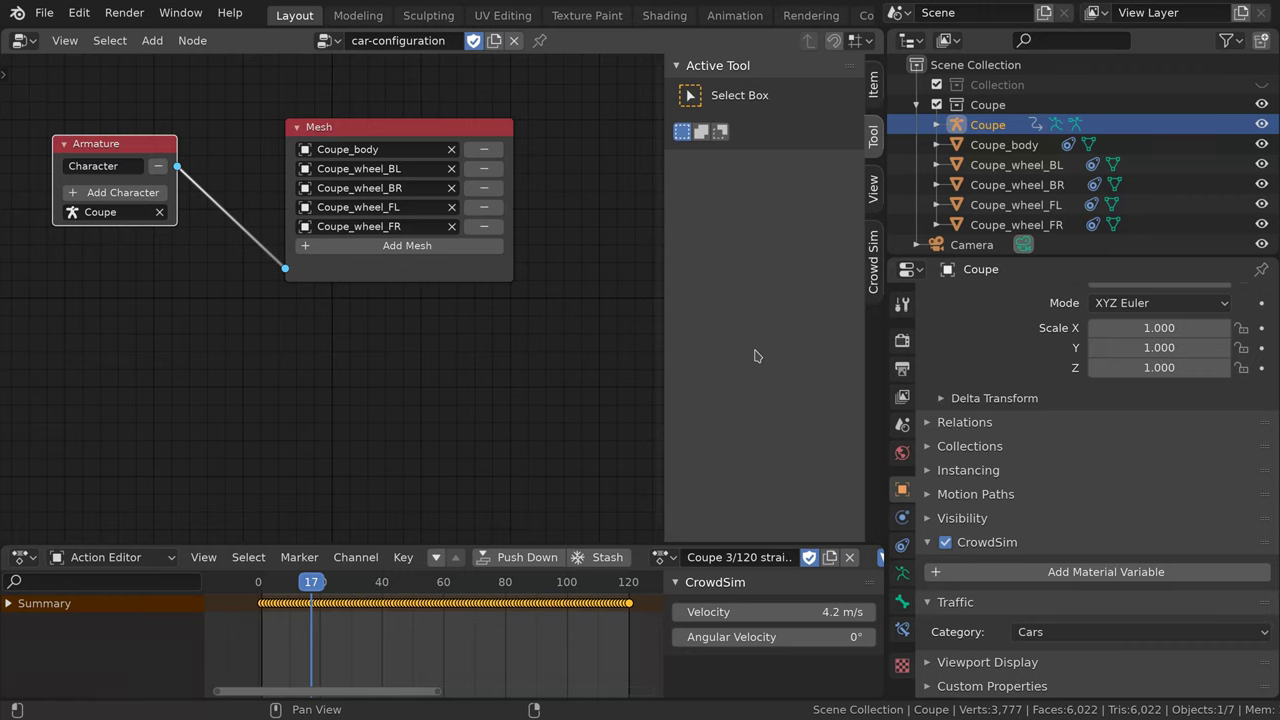
Open simulation.blend via File > Open
left_click(45, 13)
left_click(110, 55)
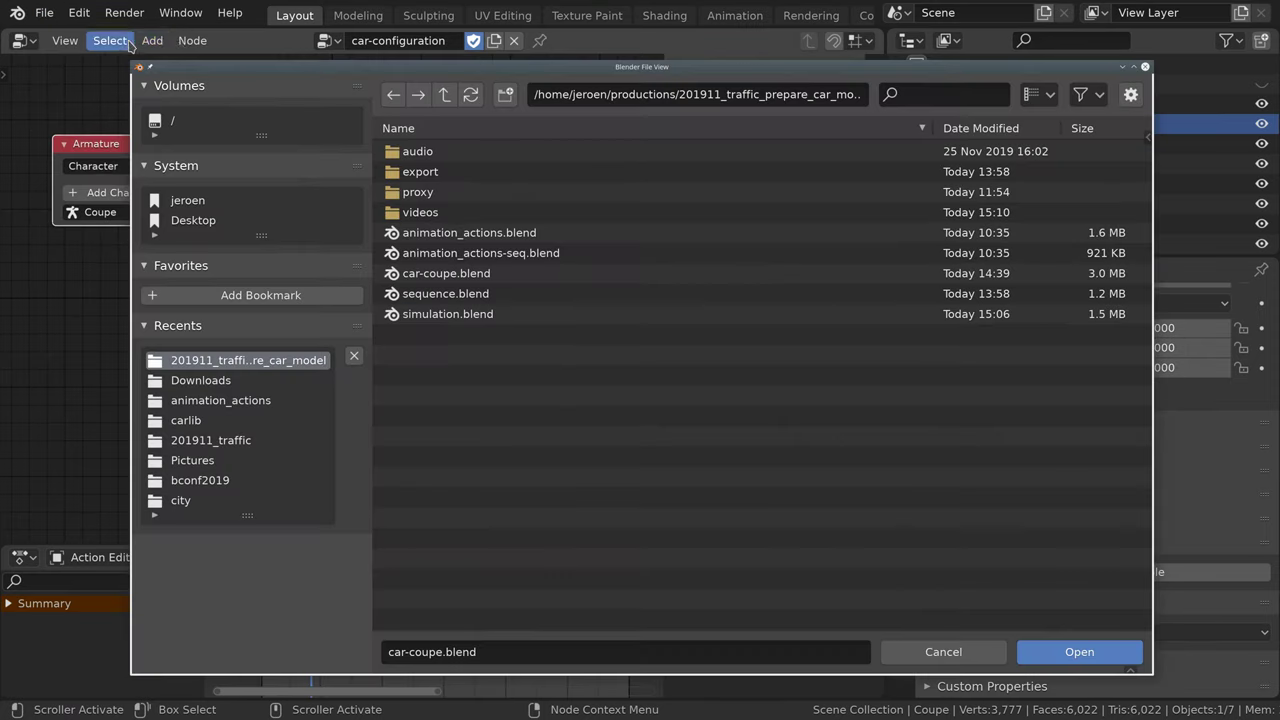
left_click(600, 314)
left_click(1085, 652)
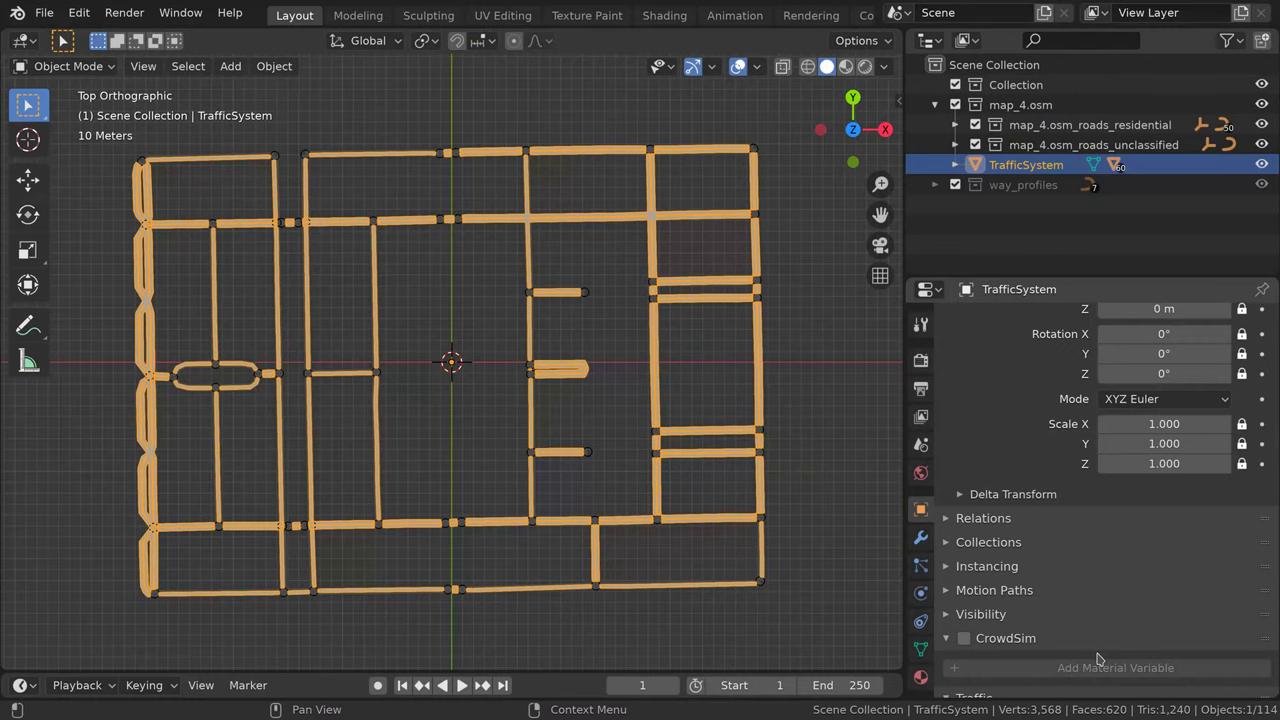
Link the car-configuration node tree from car-coupe.blend
left_click(935, 104)
left_click(45, 13)
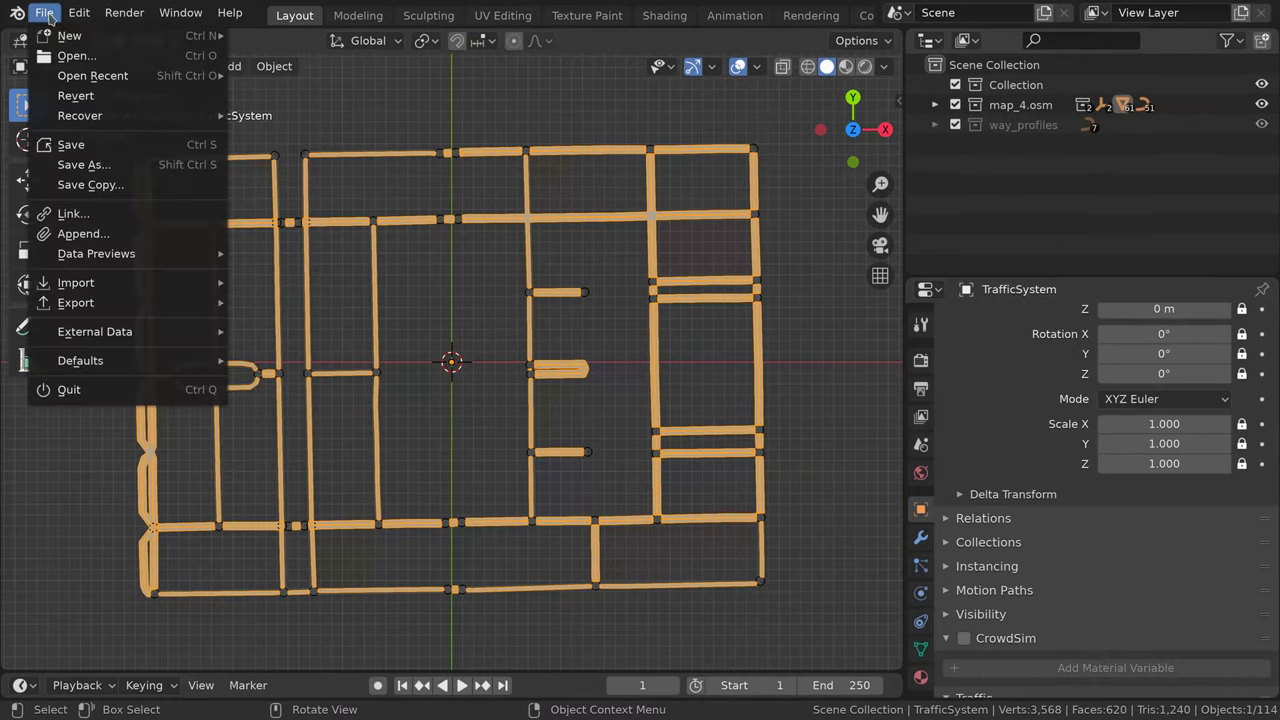
left_click(73, 213)
left_click(447, 275)
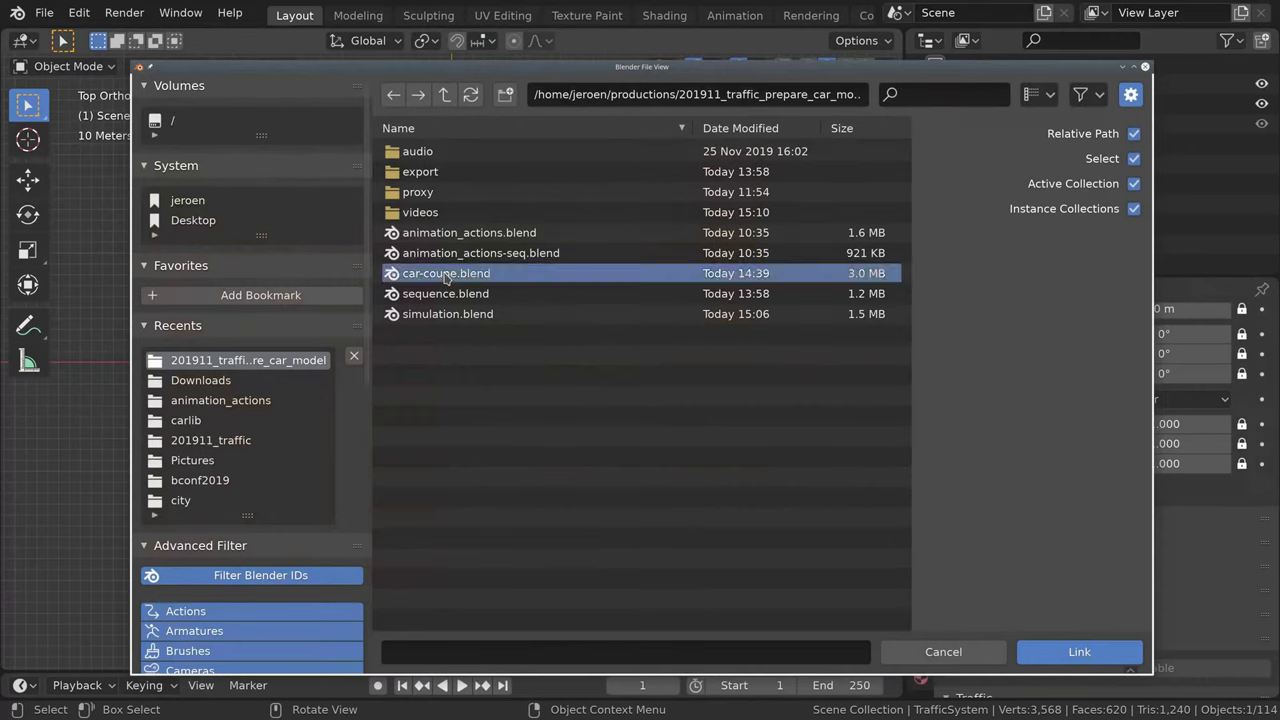
double_click(447, 274)
double_click(436, 334)
left_click(440, 151)
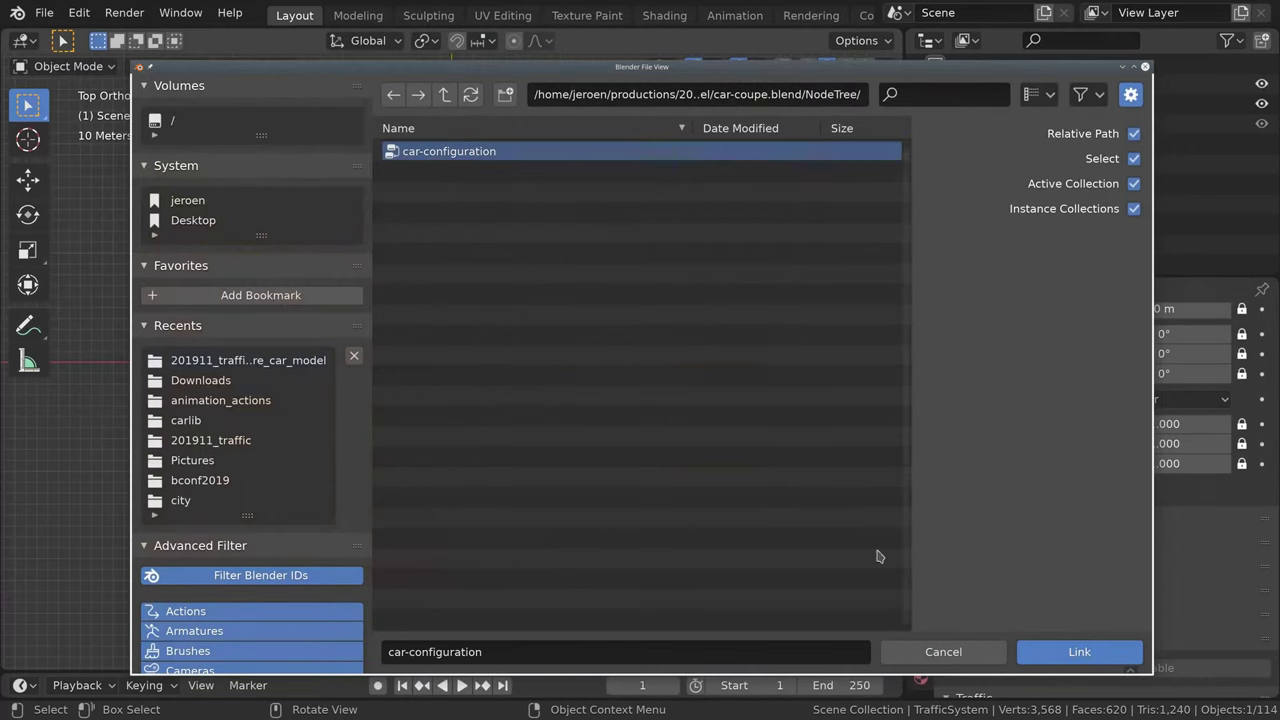
left_click(1068, 652)
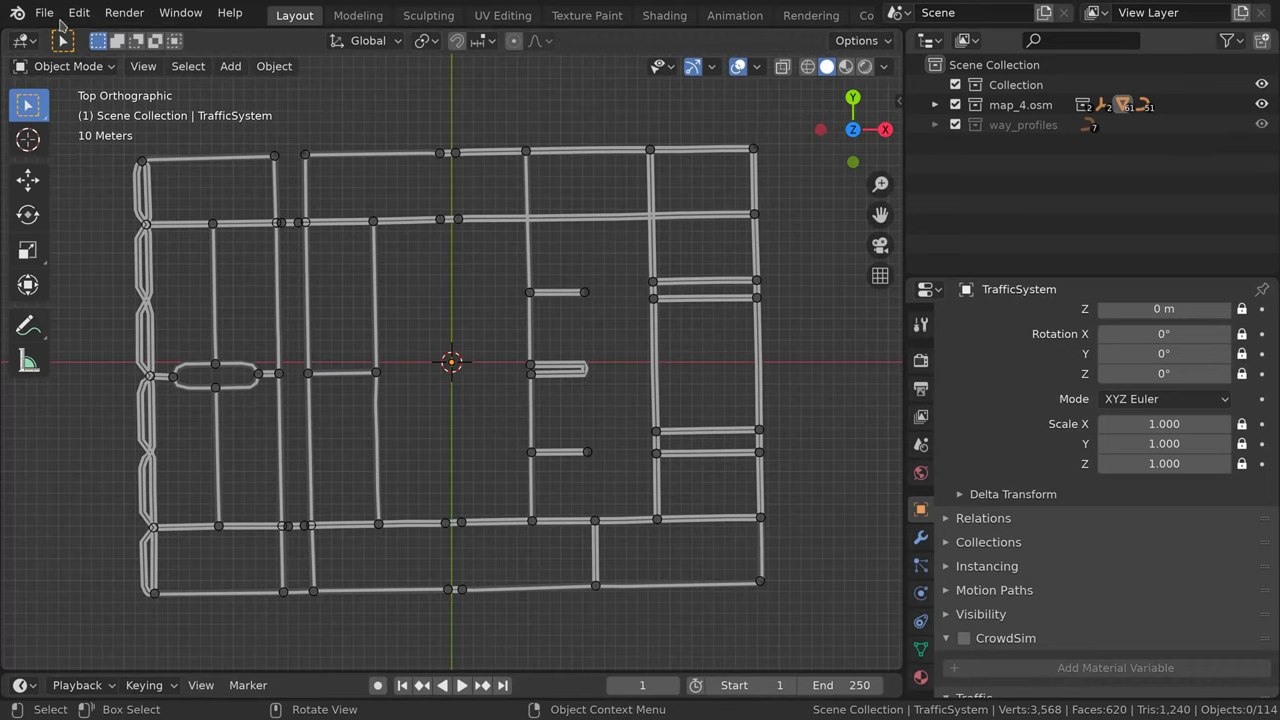
Link all Action data-blocks from car-coupe.blend
left_click(52, 14)
left_click(73, 213)
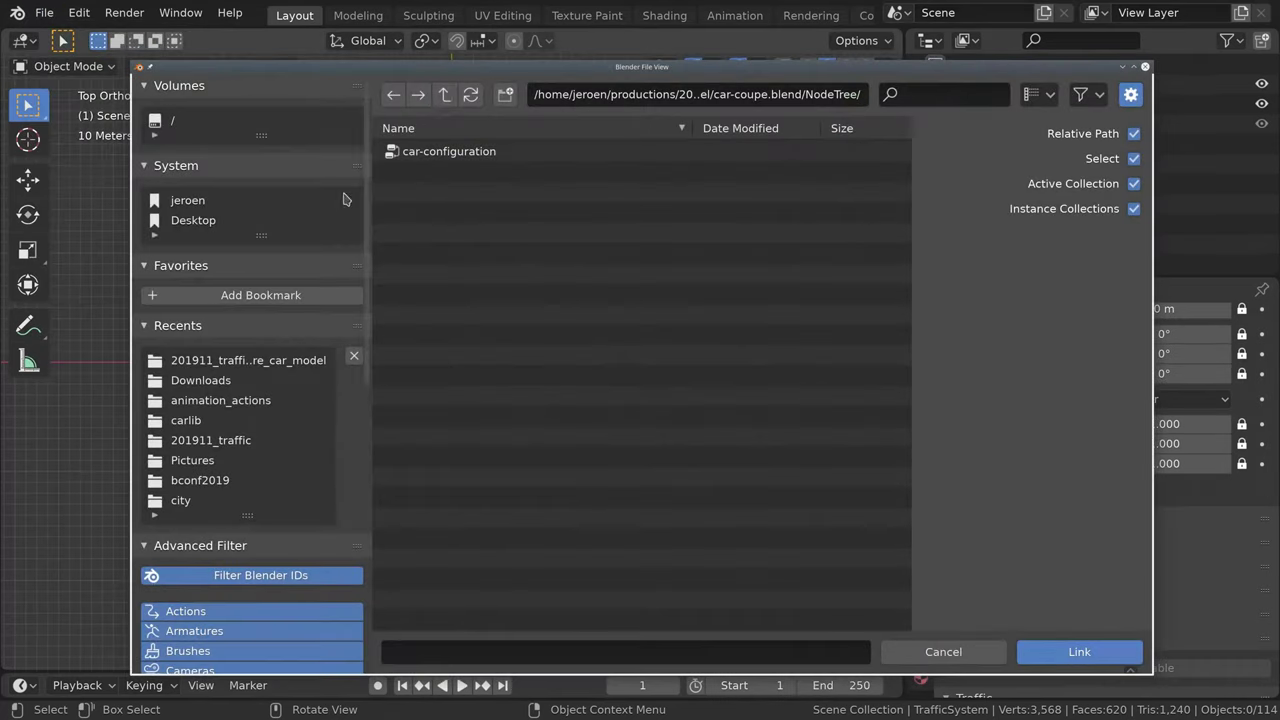
left_click(443, 96)
double_click(419, 151)
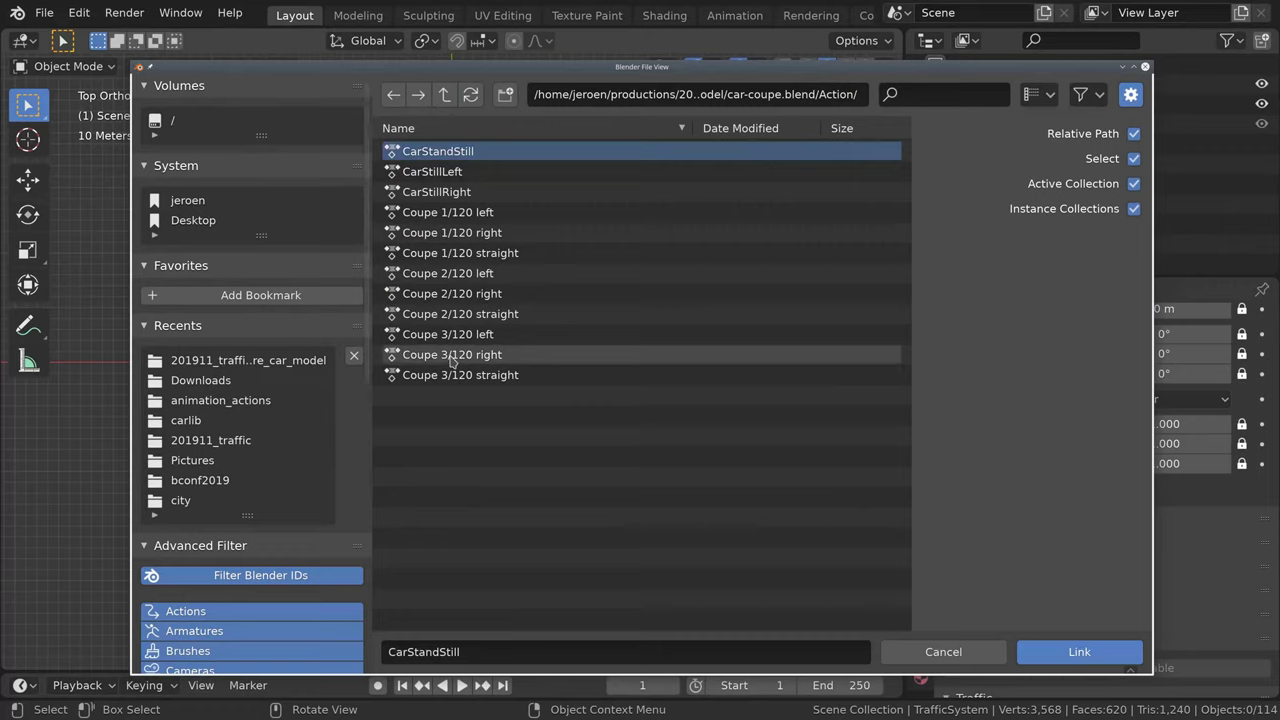
key("a")
left_click(1100, 655)
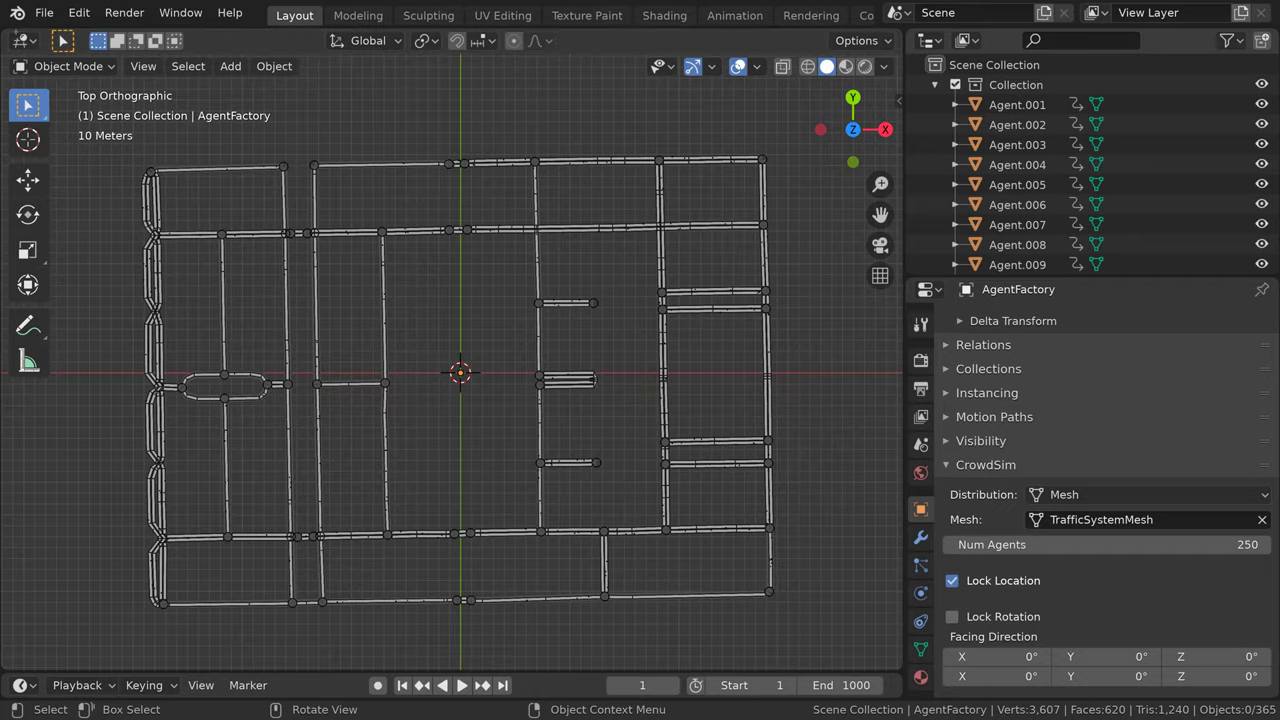
Split the 3D view and turn the left half into a CrowdSim node editor
left_click_drag(6, 32, 497, 40)
left_click(24, 40)
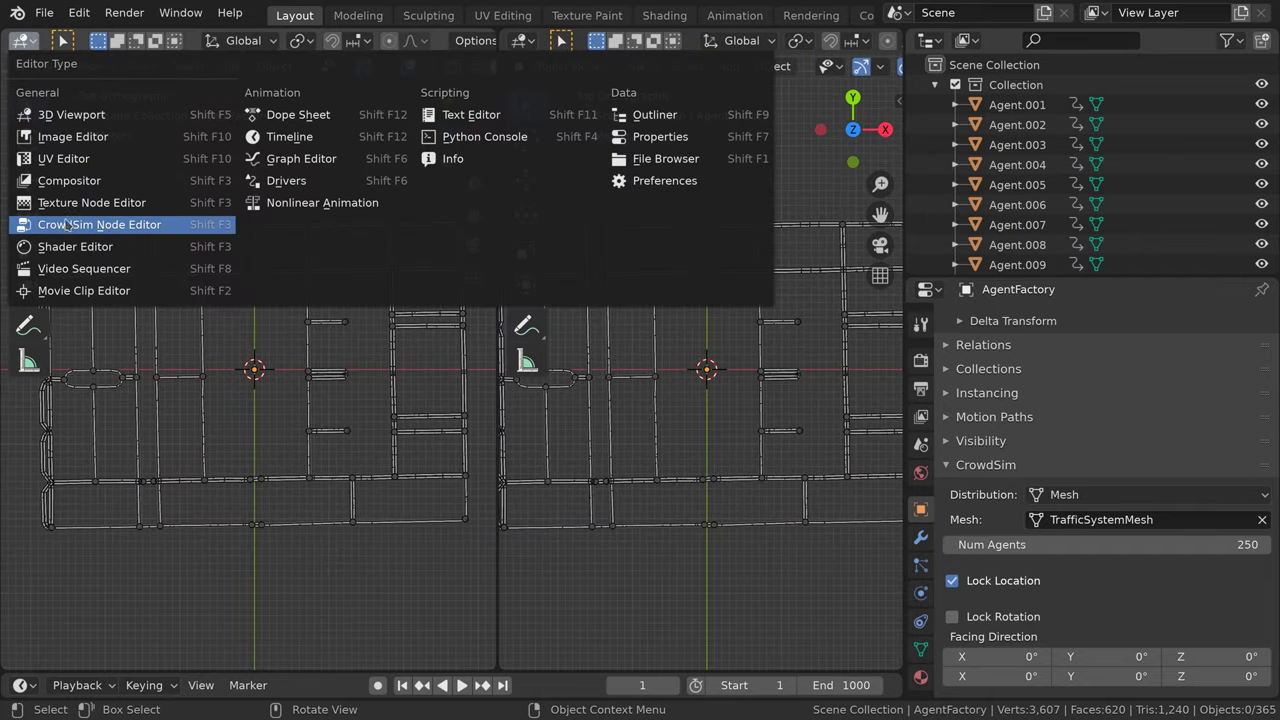
left_click(80, 225)
Create a new crowd node tree and rename it 'simulation'
left_click(330, 40)
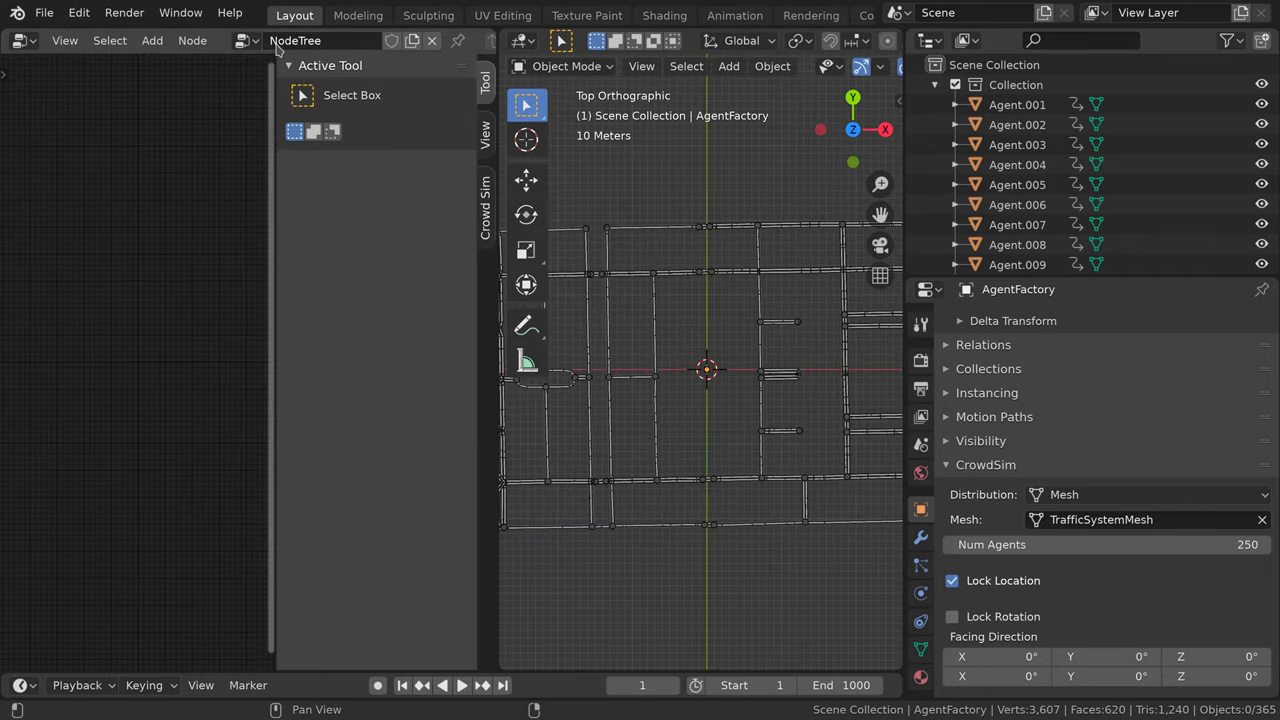
left_click_drag(275, 208, 496, 208)
double_click(300, 40)
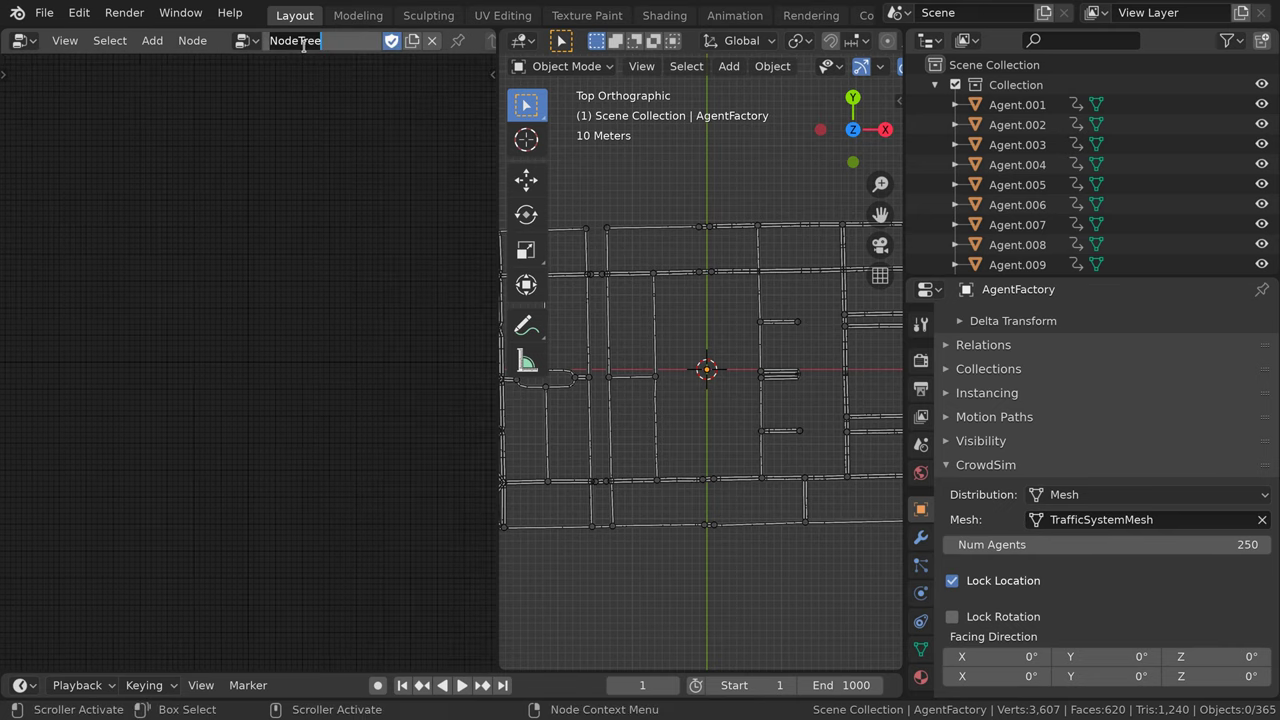
type("simulation")
key("Return")
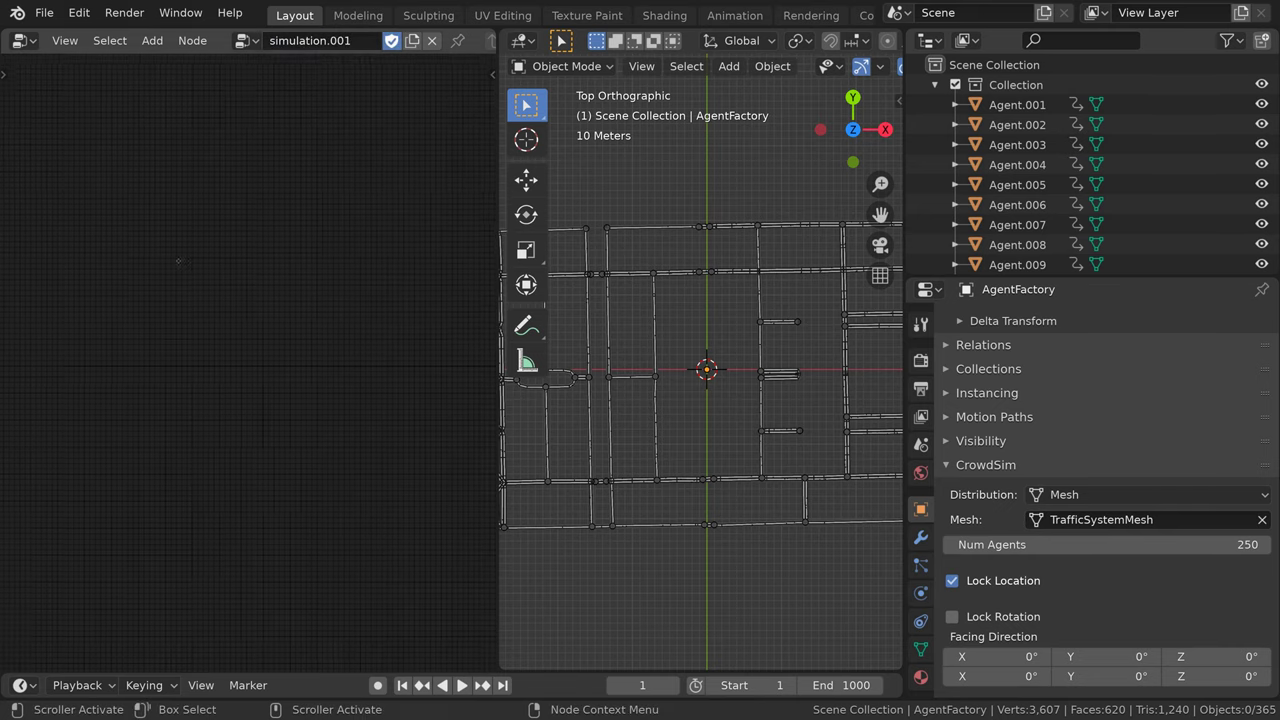
Add a Populate node set to the Coupe model and populate the roads with cars
key("shift+a")
mouse_move(224, 303)
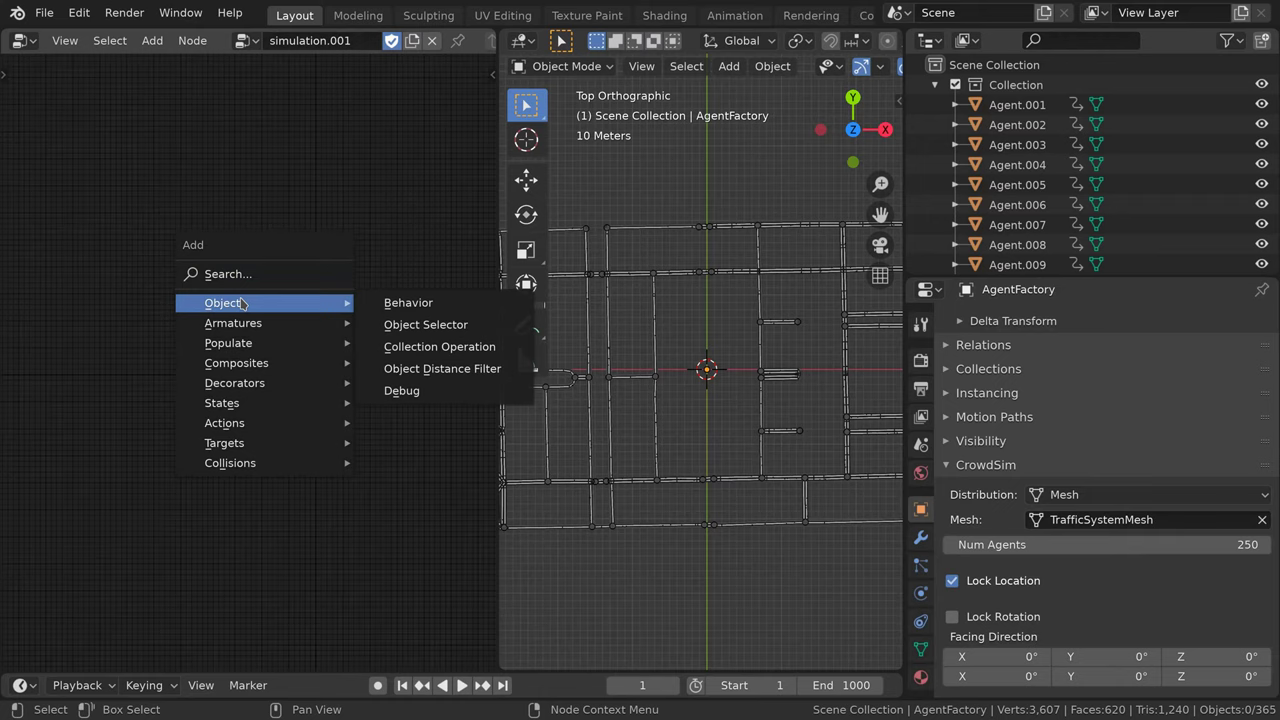
left_click(400, 343)
left_click(240, 275)
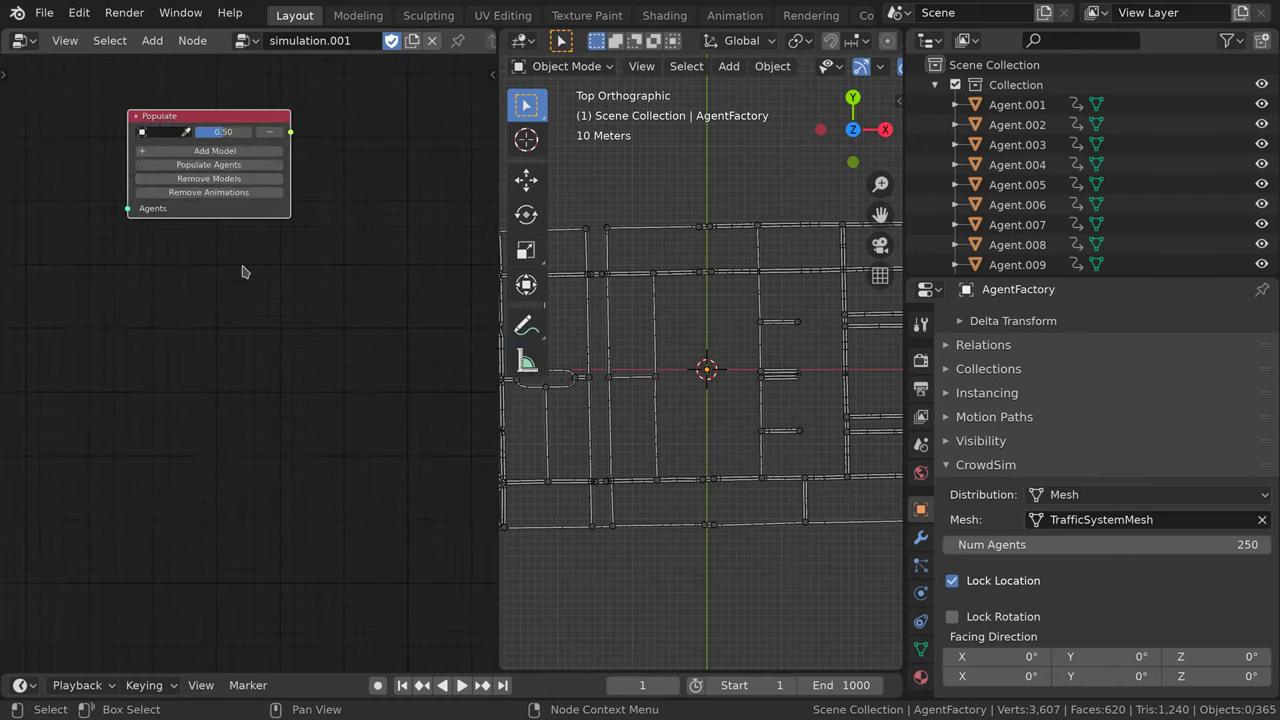
left_click(213, 408)
left_click(135, 270)
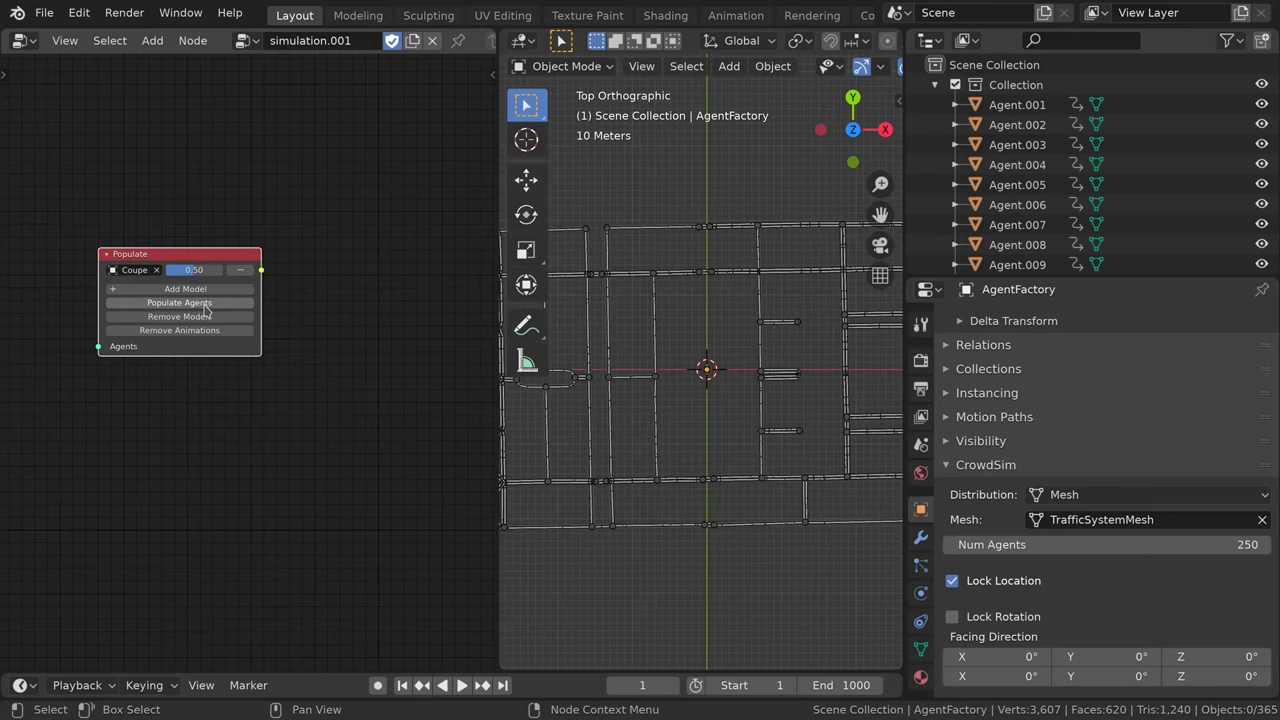
left_click(204, 304)
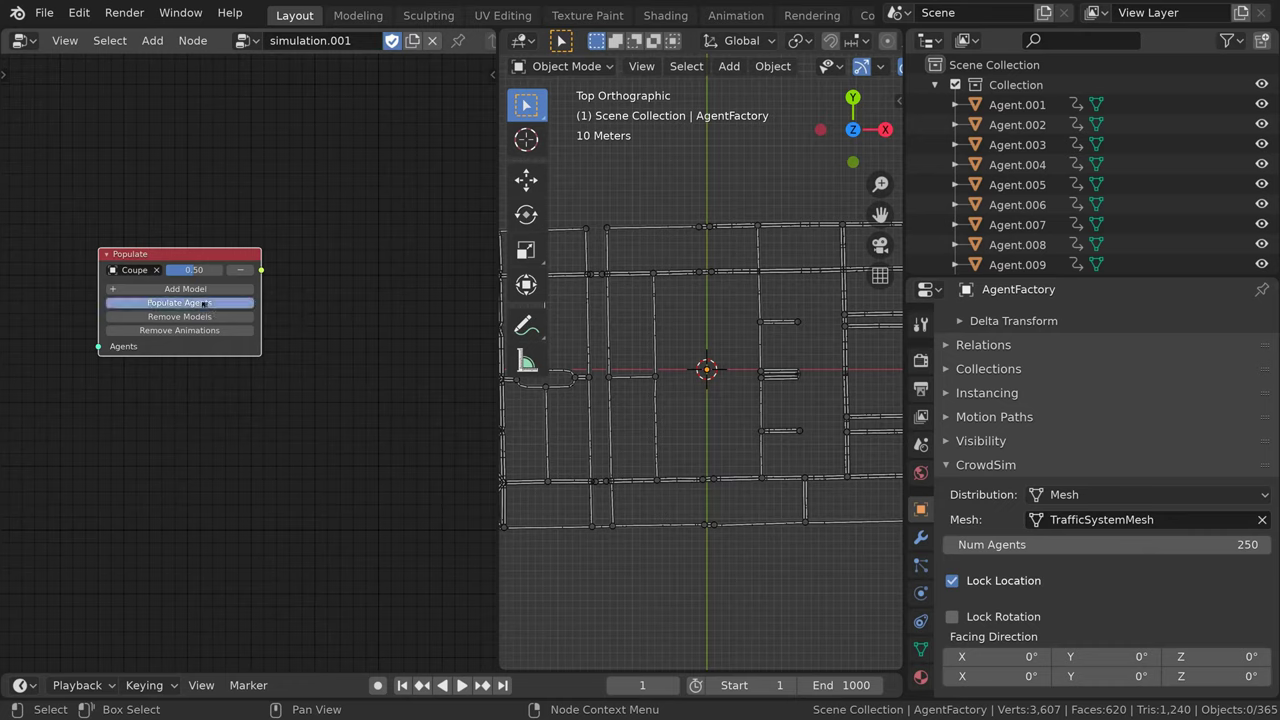
mouse_move(666, 394)
middle_mouse_down()
mouse_move(583, 509)
mouse_move(647, 400)
mouse_move(657, 309)
mouse_move(657, 386)
mouse_move(691, 397)
mouse_move(687, 520)
middle_mouse_up()
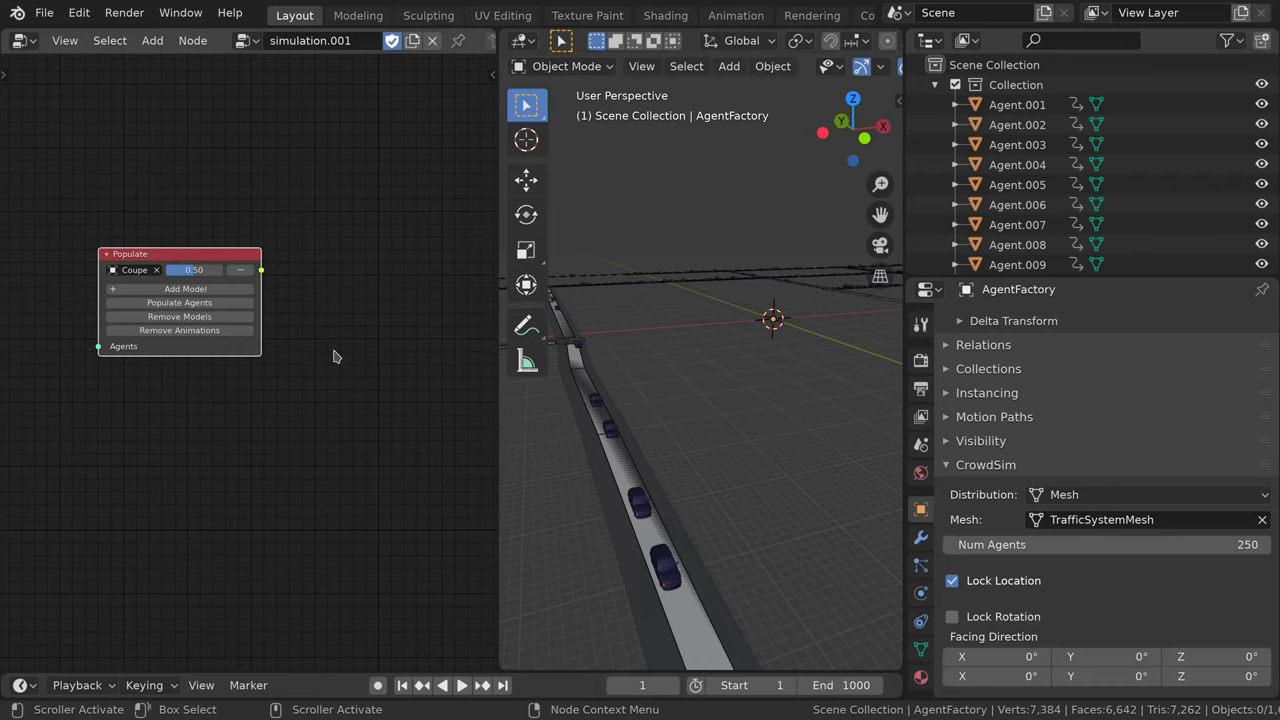
Link Populate into a Material Variable varying car.body.color, then repopulate the cars with varied colours
key("shift+a")
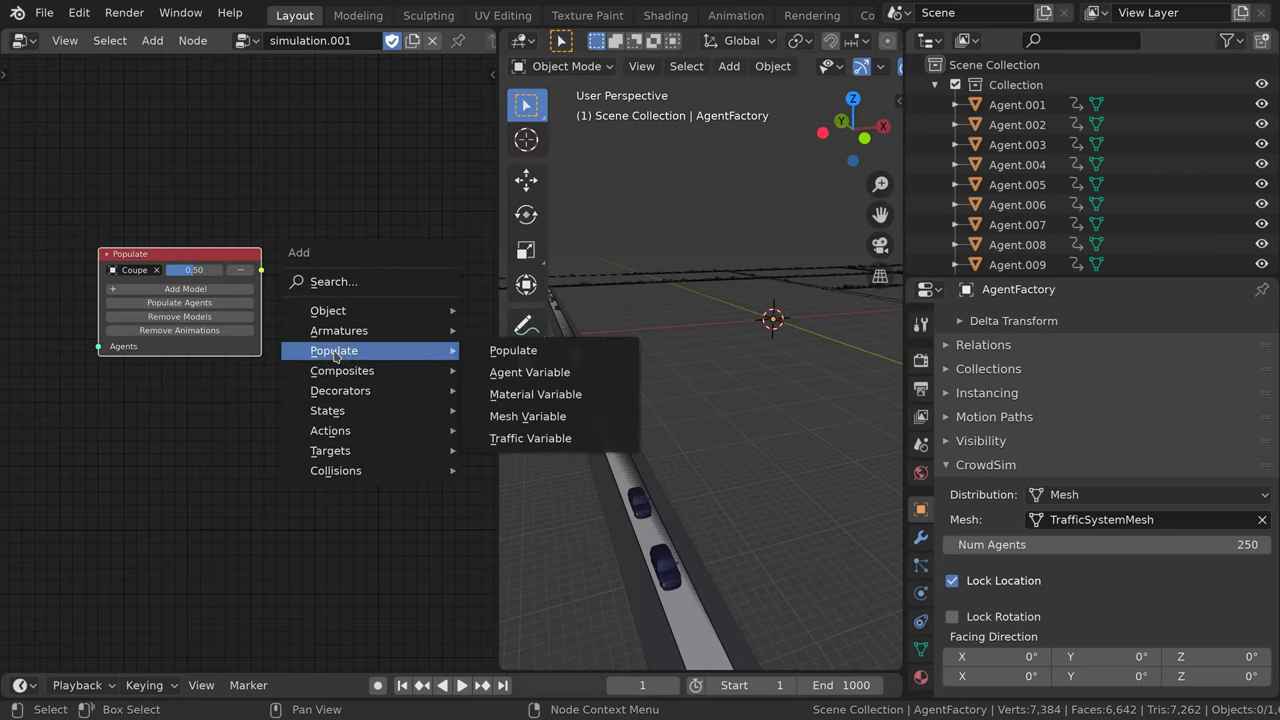
left_click(510, 393)
left_click(319, 197)
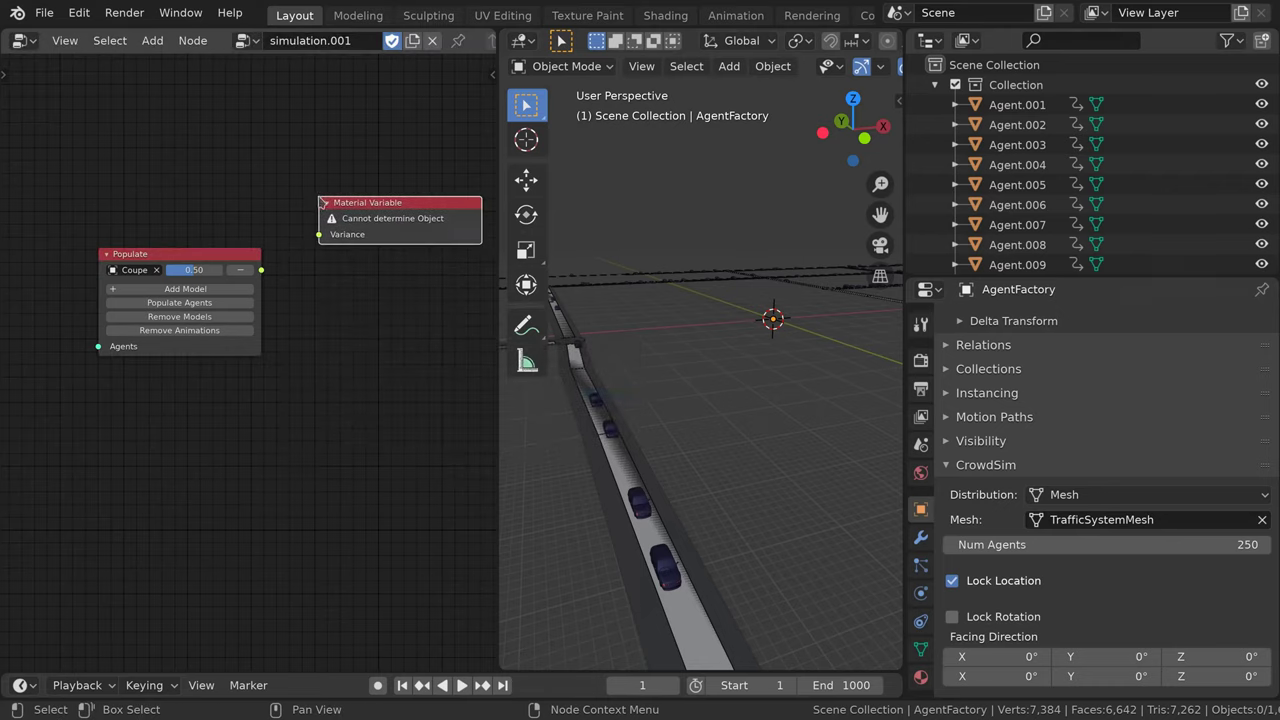
left_click_drag(261, 270, 319, 253)
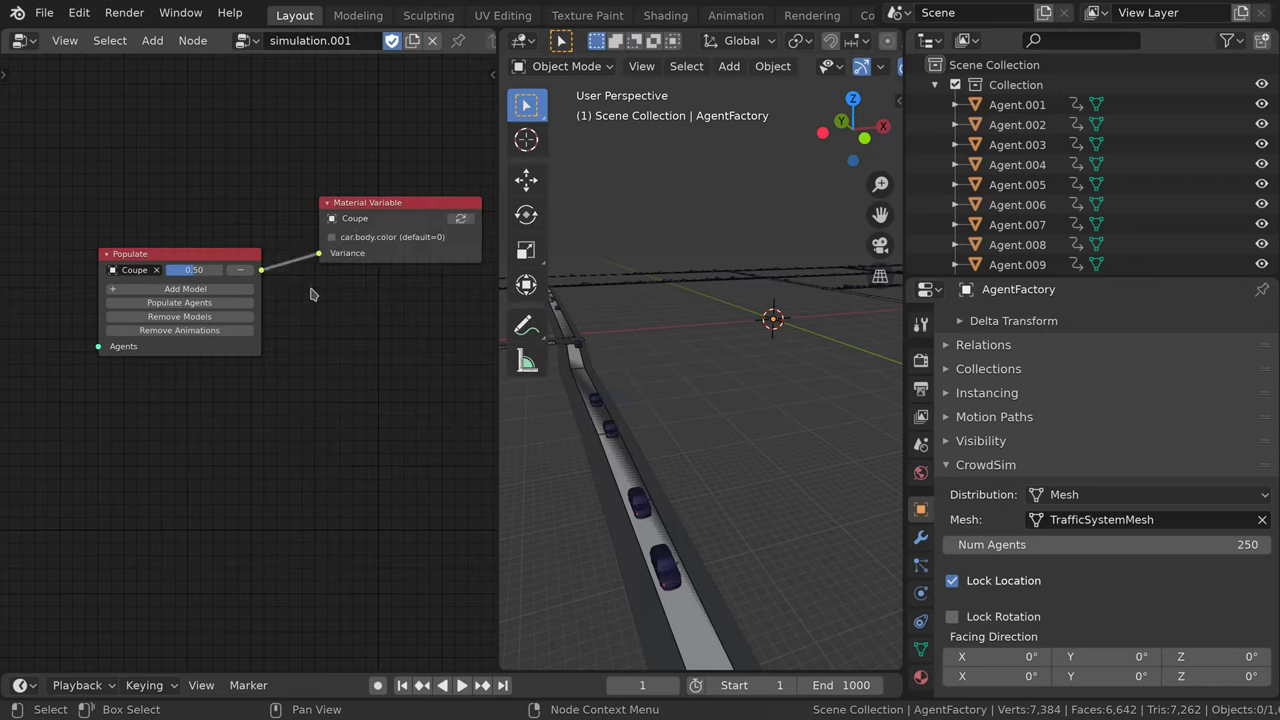
left_click(332, 237)
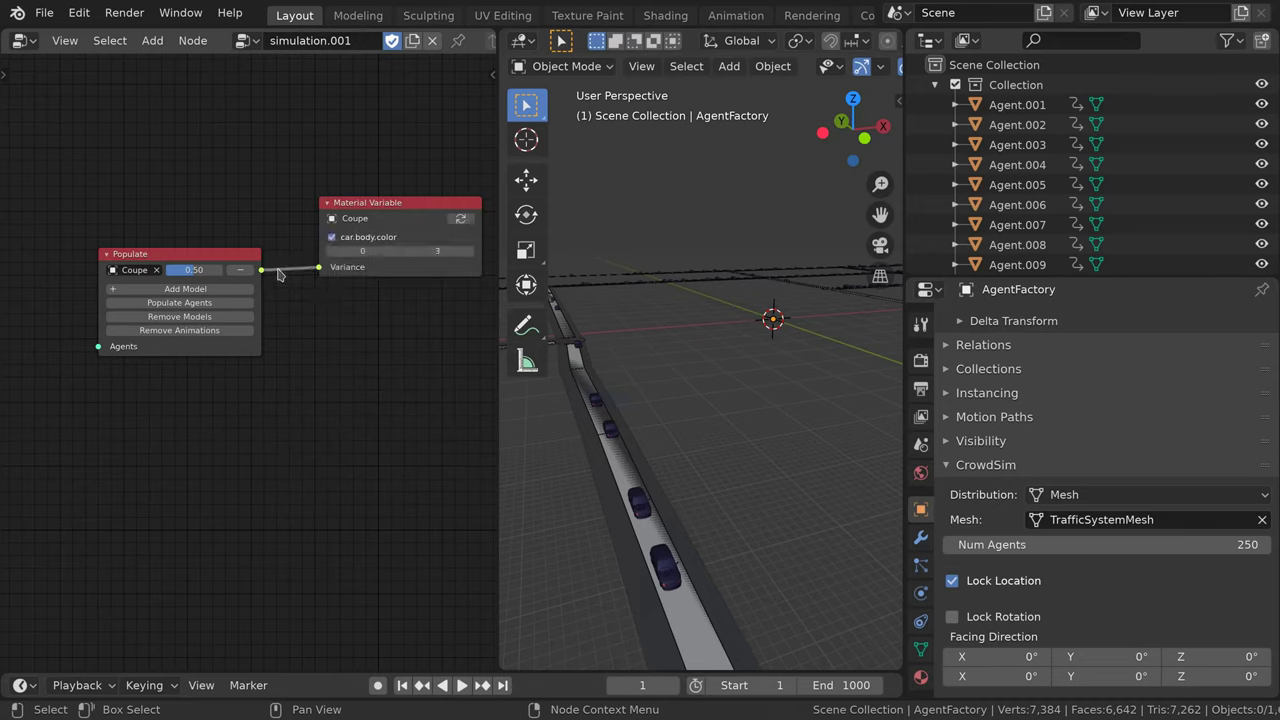
left_click(202, 301)
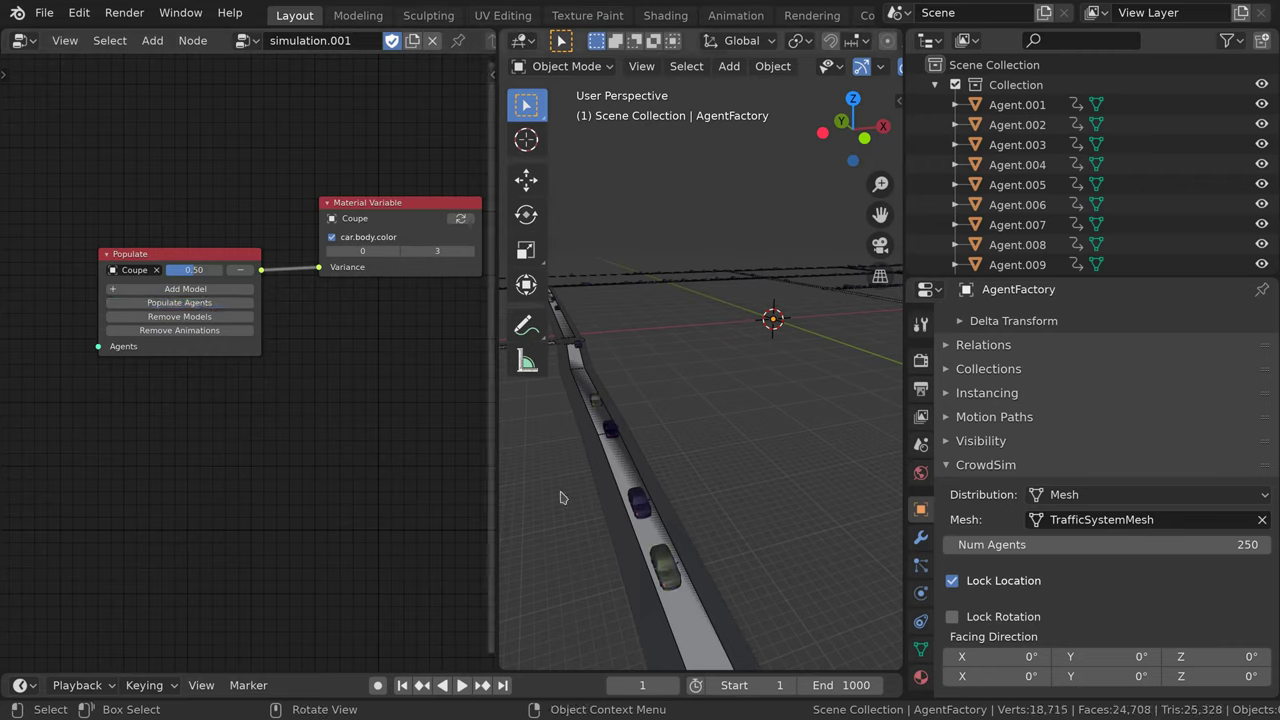
mouse_move(563, 491)
middle_mouse_down()
mouse_move(577, 497)
mouse_move(565, 493)
middle_mouse_up()
left_click_drag(229, 256, 187, 260)
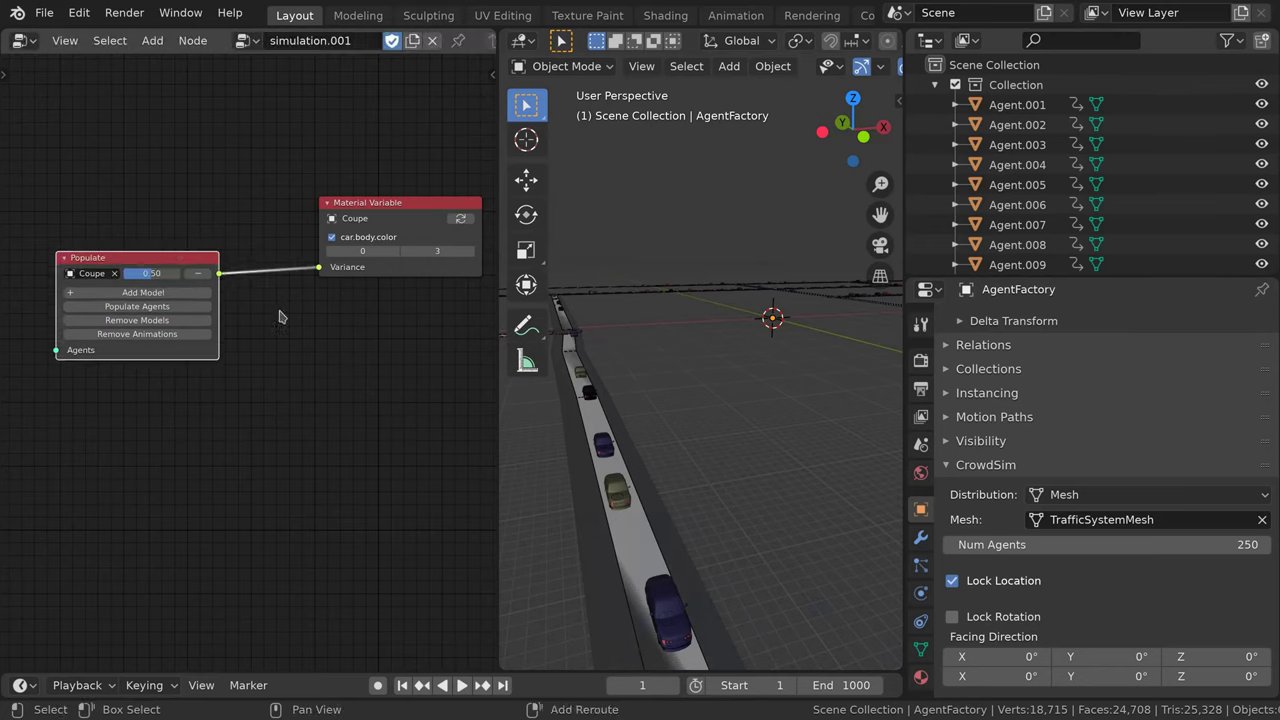
Add a Traffic Variable node below Material Variable, fed by Populate's output
key("shift+a")
left_click(466, 397)
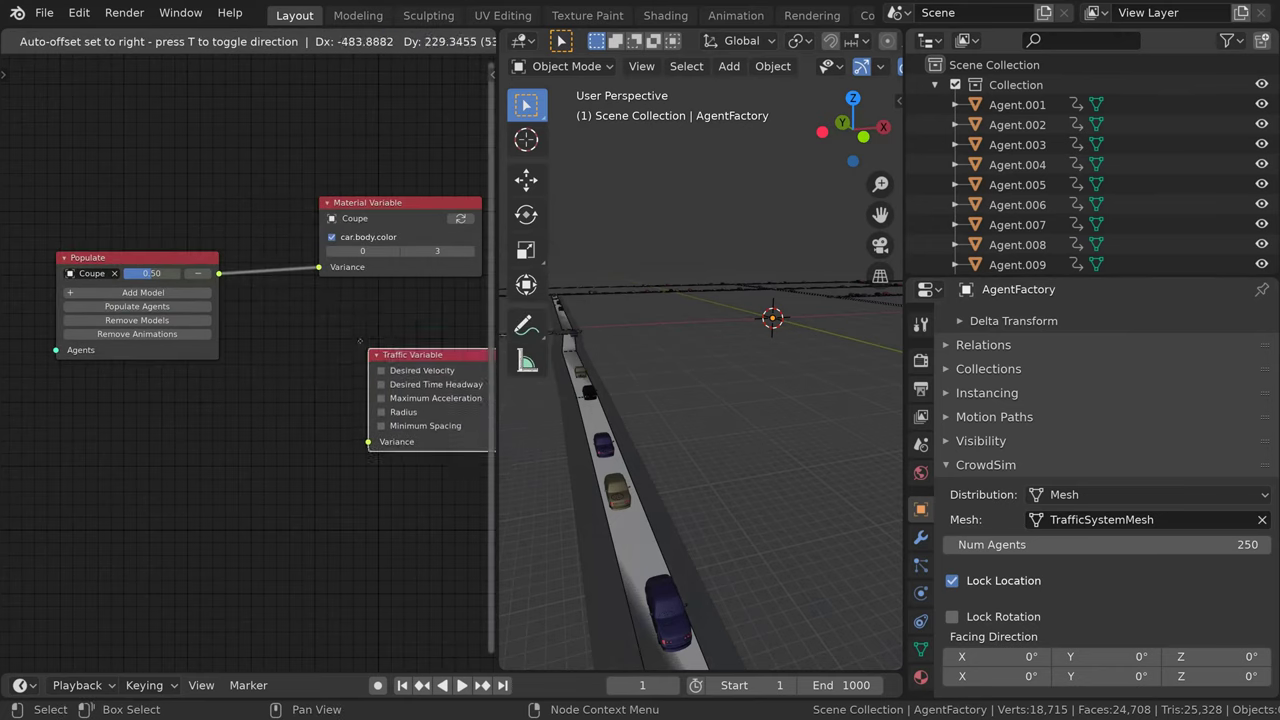
left_click(310, 291)
left_click_drag(317, 392, 219, 273)
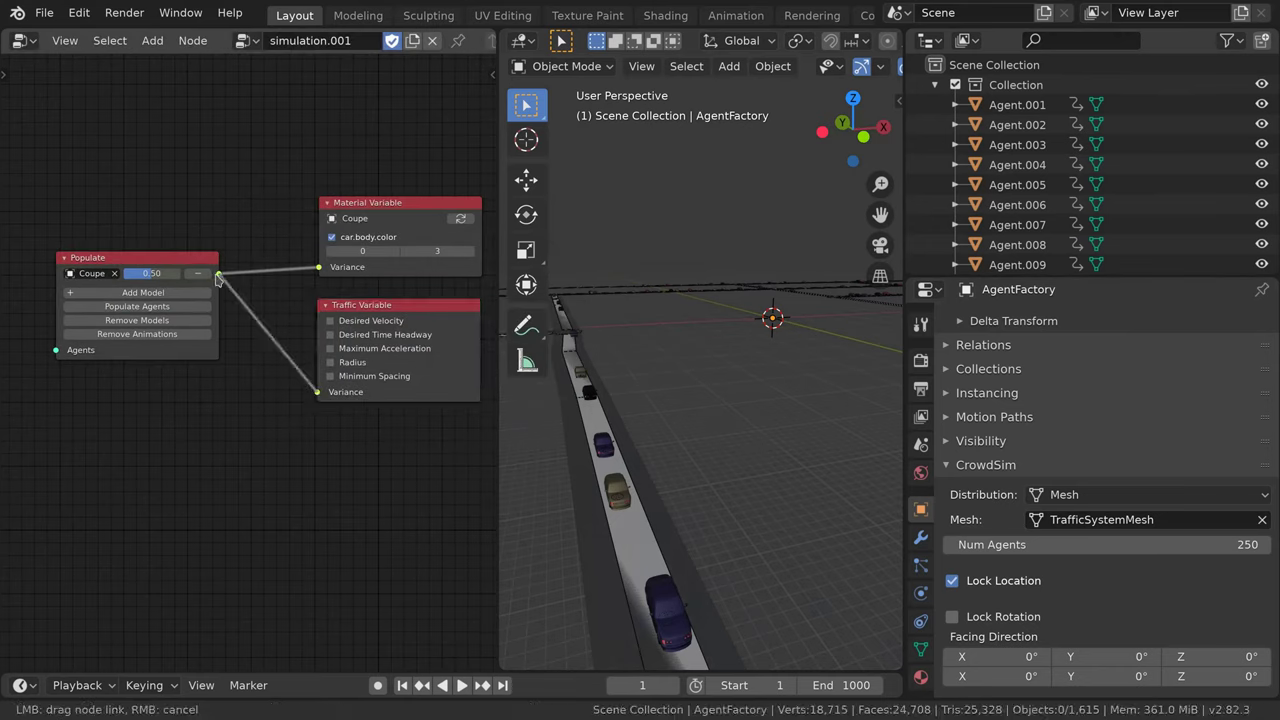
Enable radius and minimum spacing variation with max spacing 4, repopulate, and save
left_click(331, 362)
left_click(331, 402)
left_click(400, 428)
type("4")
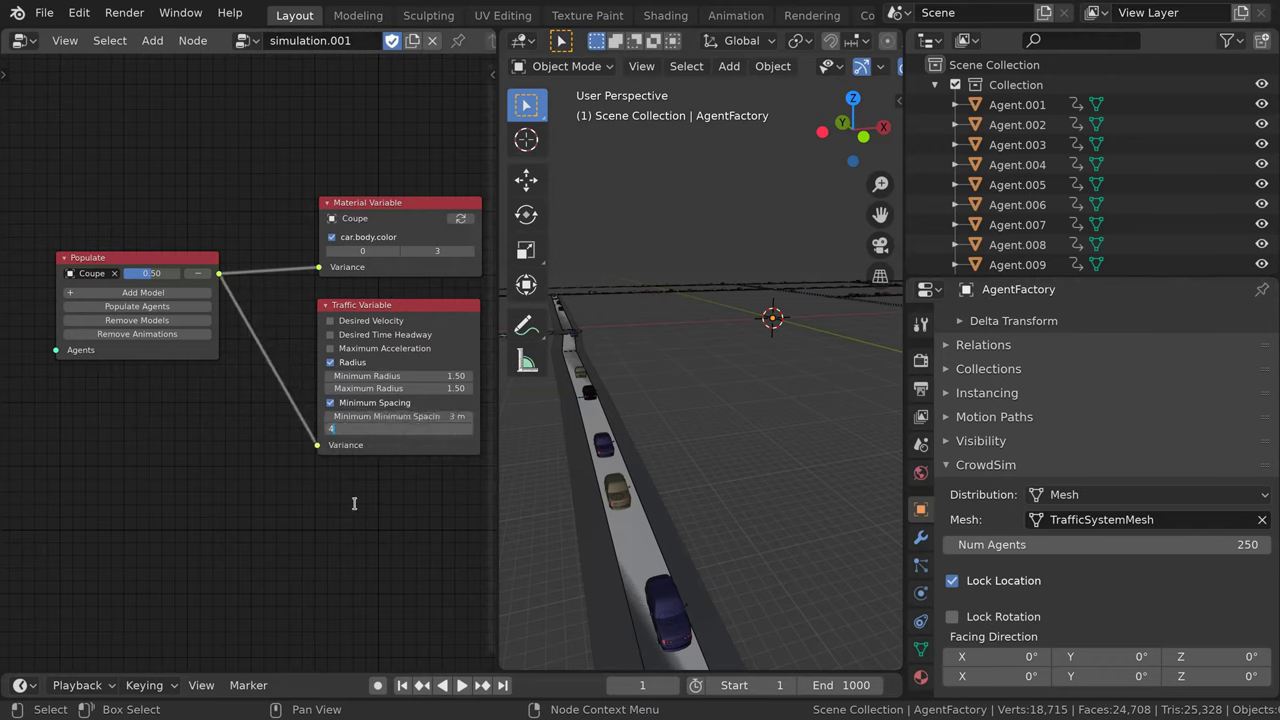
key("Return")
left_click(128, 308)
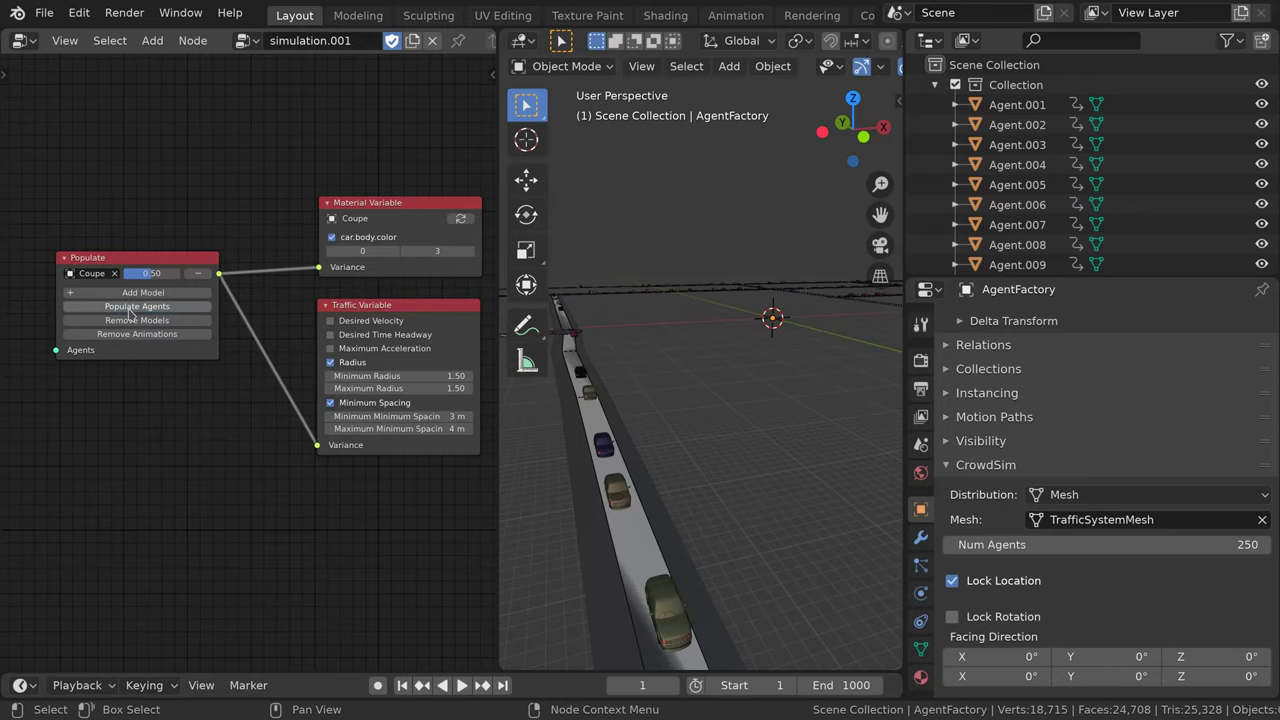
key("ctrl+s")
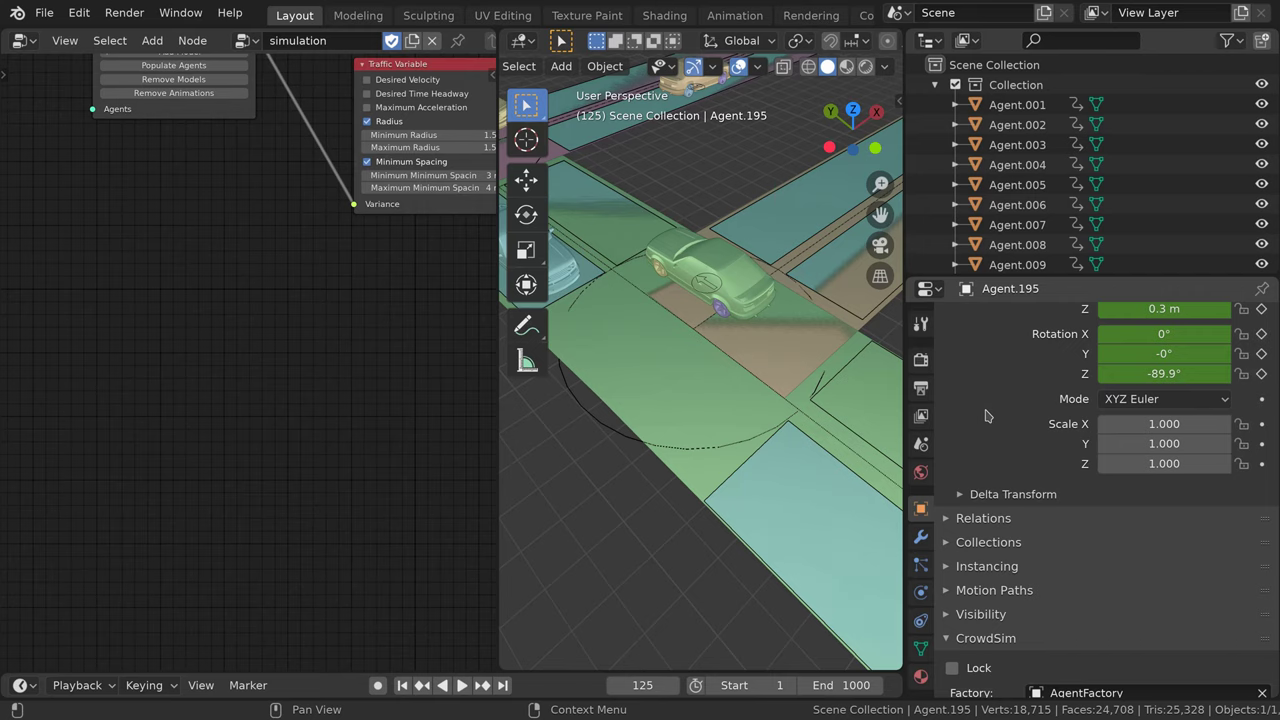
Connect a Behavior node to a TrafficSystem Traffic action and execute it so cars drive
key("shift+a")
left_click(280, 218)
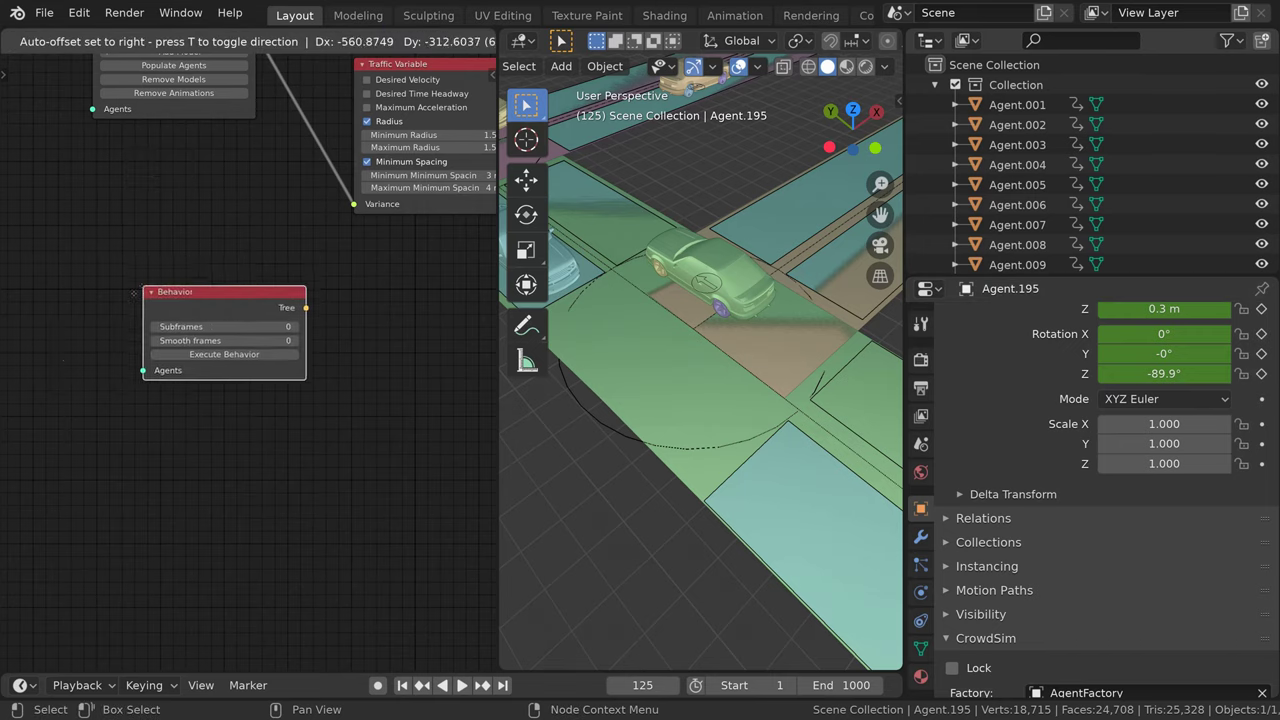
left_click(146, 335)
mouse_move(161, 443)
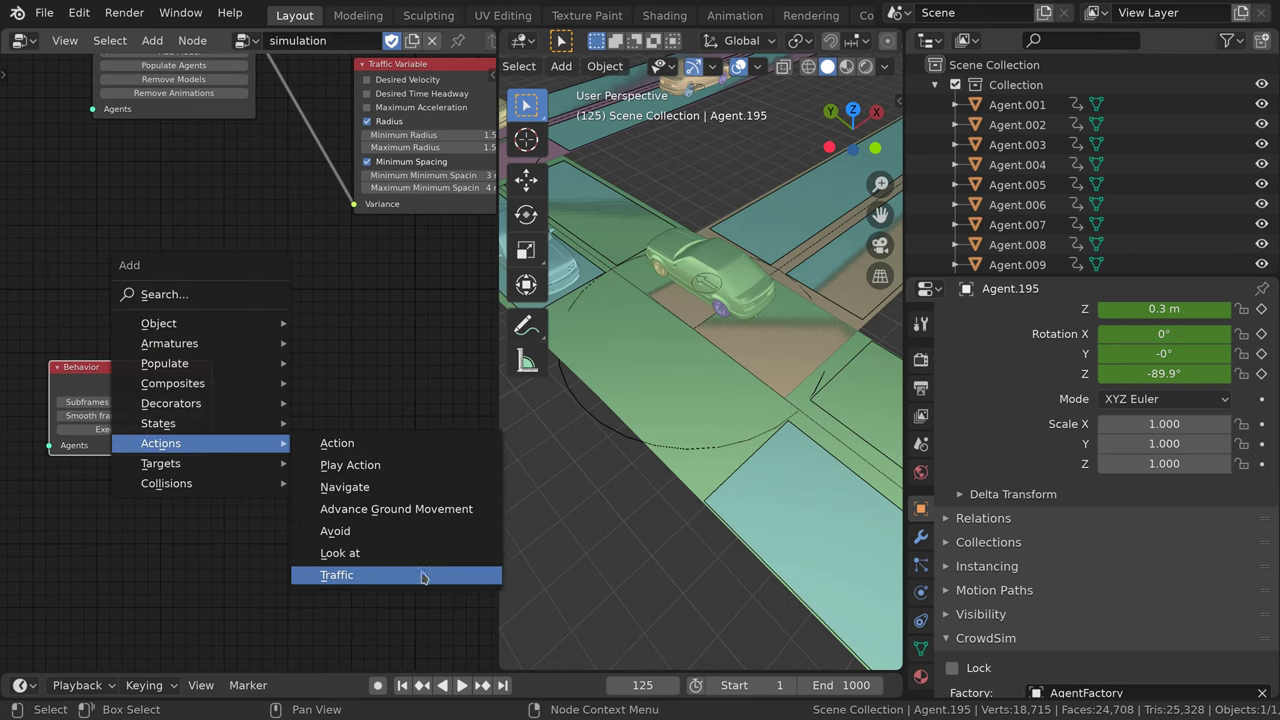
left_click(424, 576)
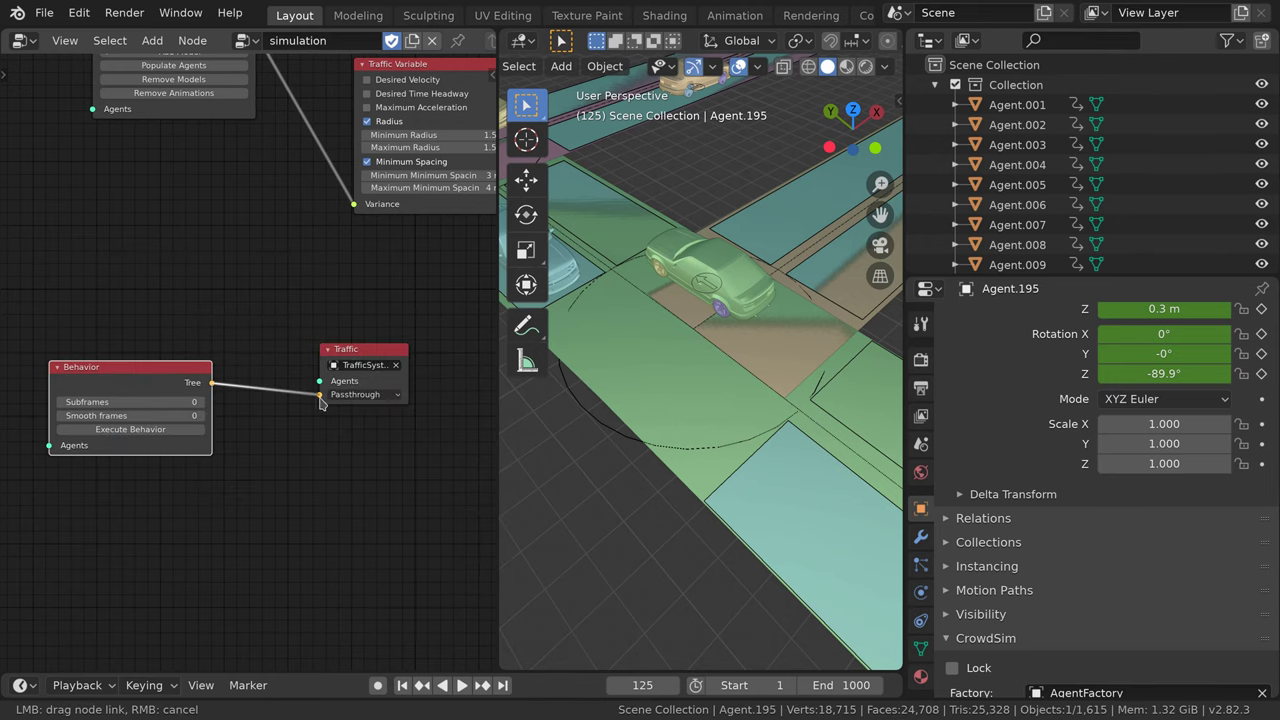
left_click_drag(320, 398, 320, 396)
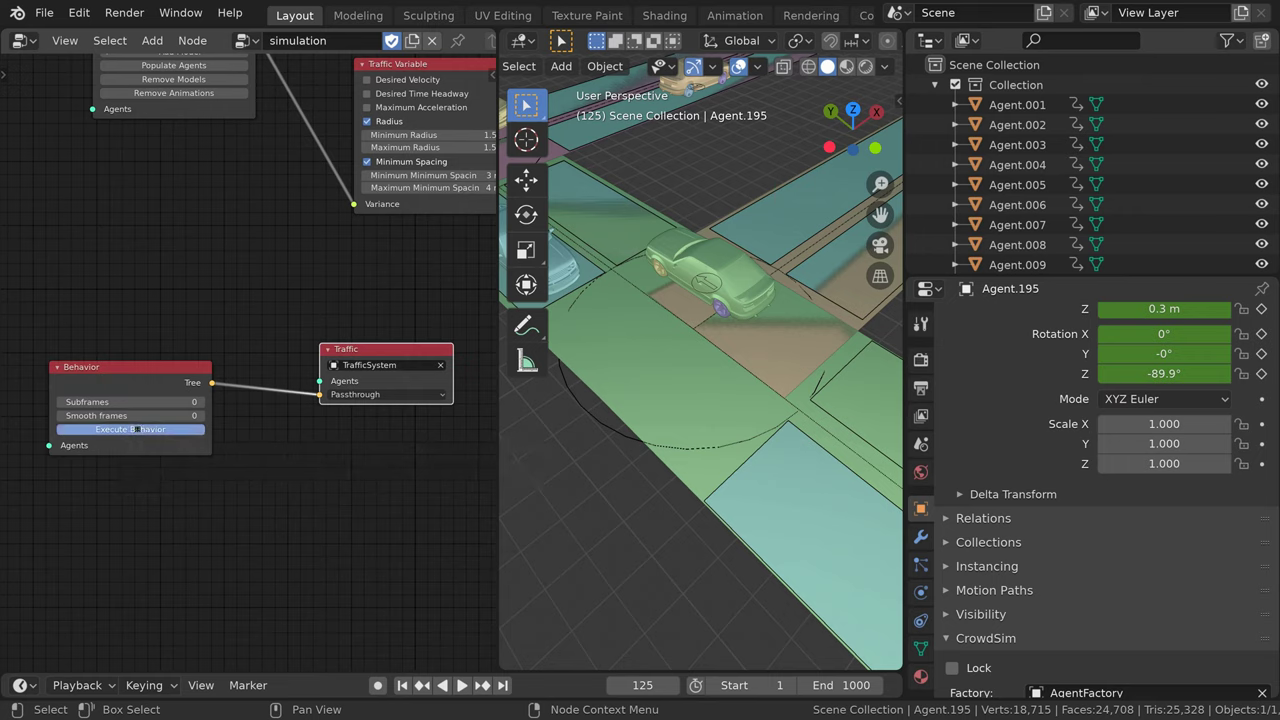
left_click(138, 432)
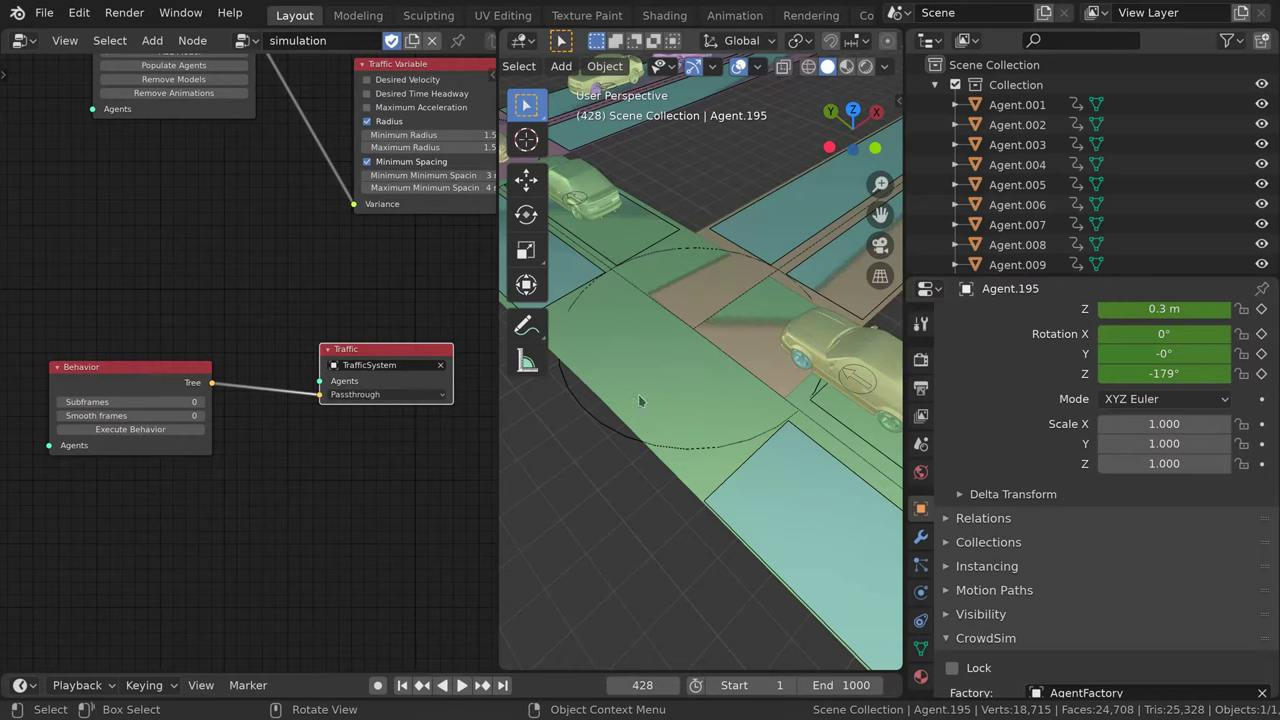
Wire a Parallel node between Behavior and Traffic, and add a Walk-type Play Action node
key("shift+a")
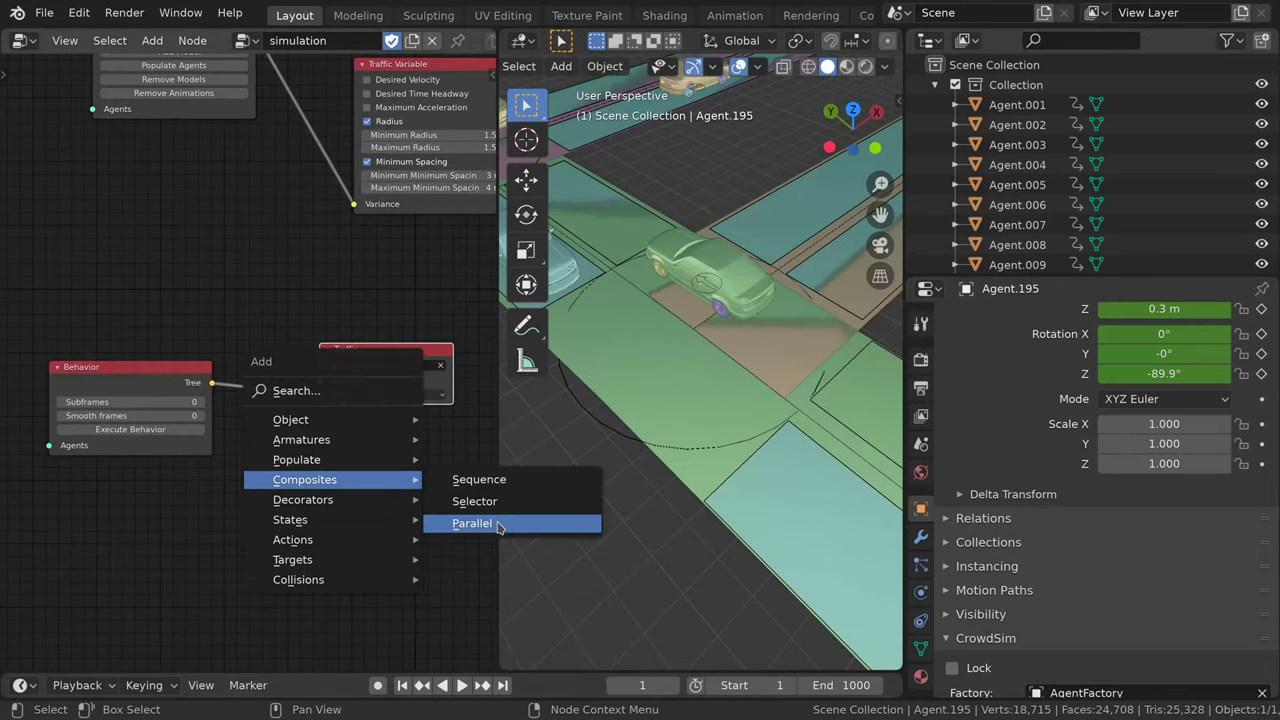
left_click(498, 527)
middle_click_drag(372, 496, 268, 463)
key("shift+a")
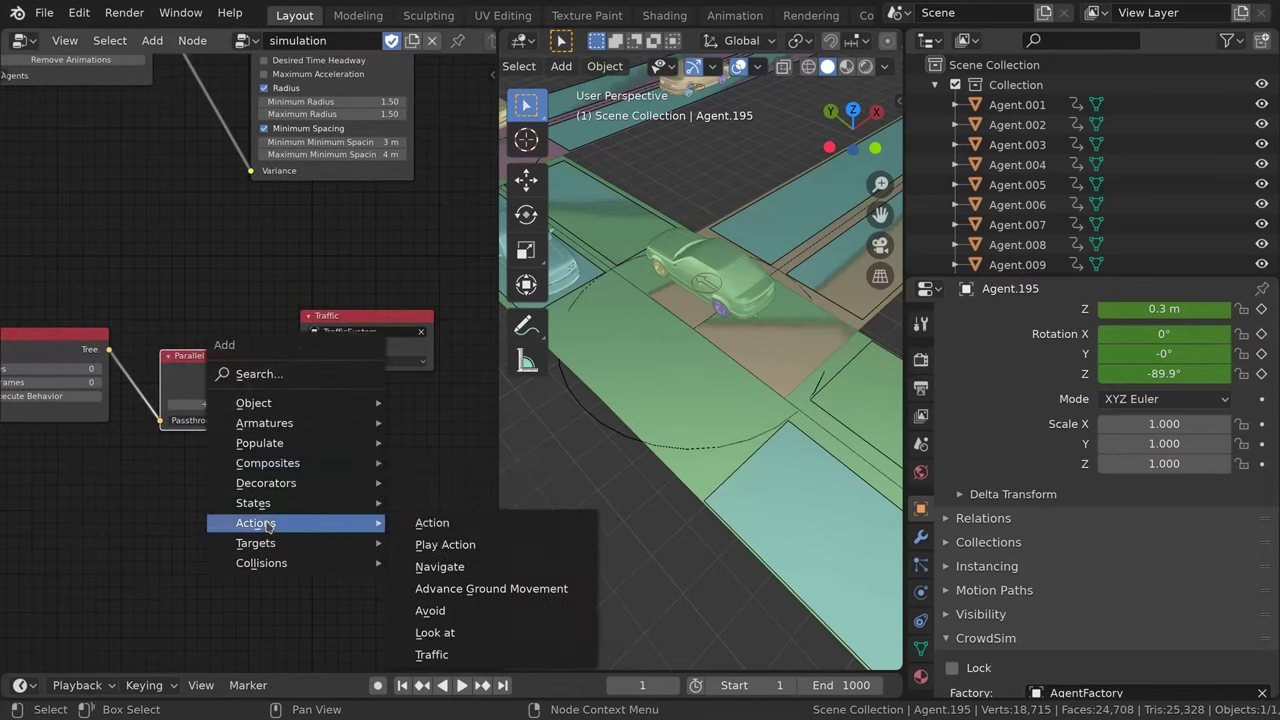
left_click(445, 544)
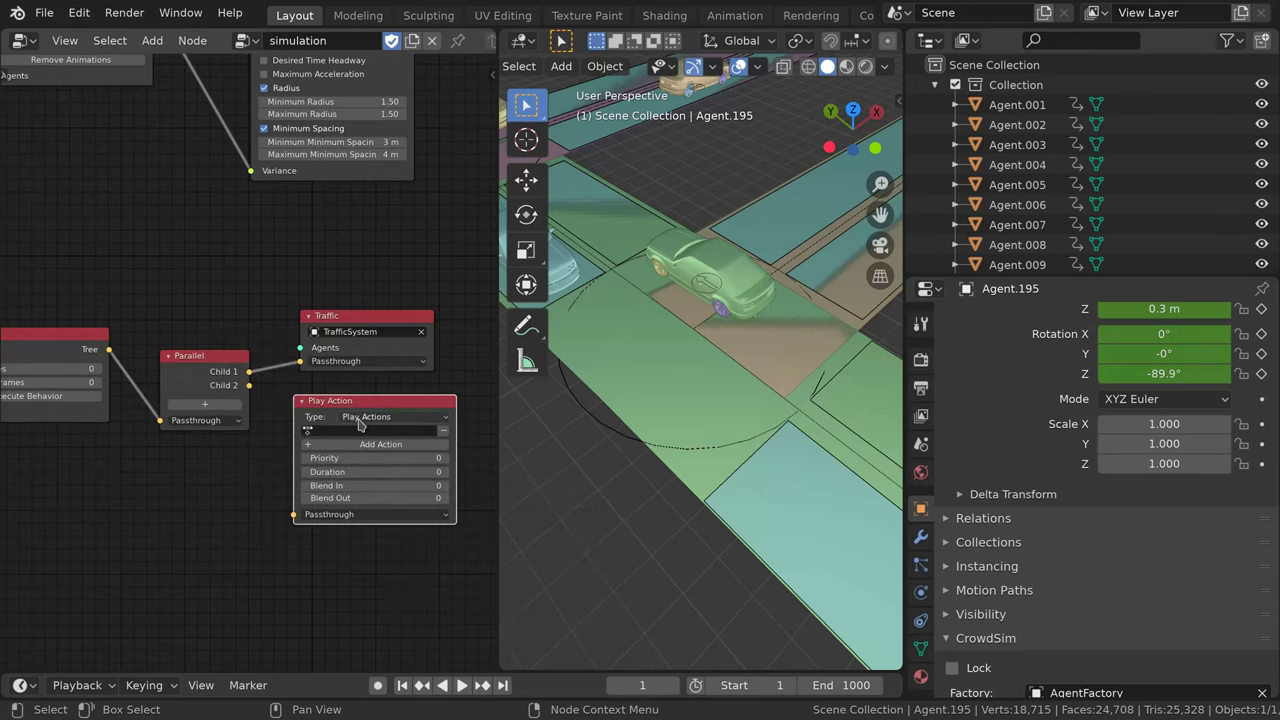
left_click(361, 446)
List CarStandStill, CarStillLeft, CarStillRight and Coupe 3/120 left, right, straight in Play Action
left_click(389, 430)
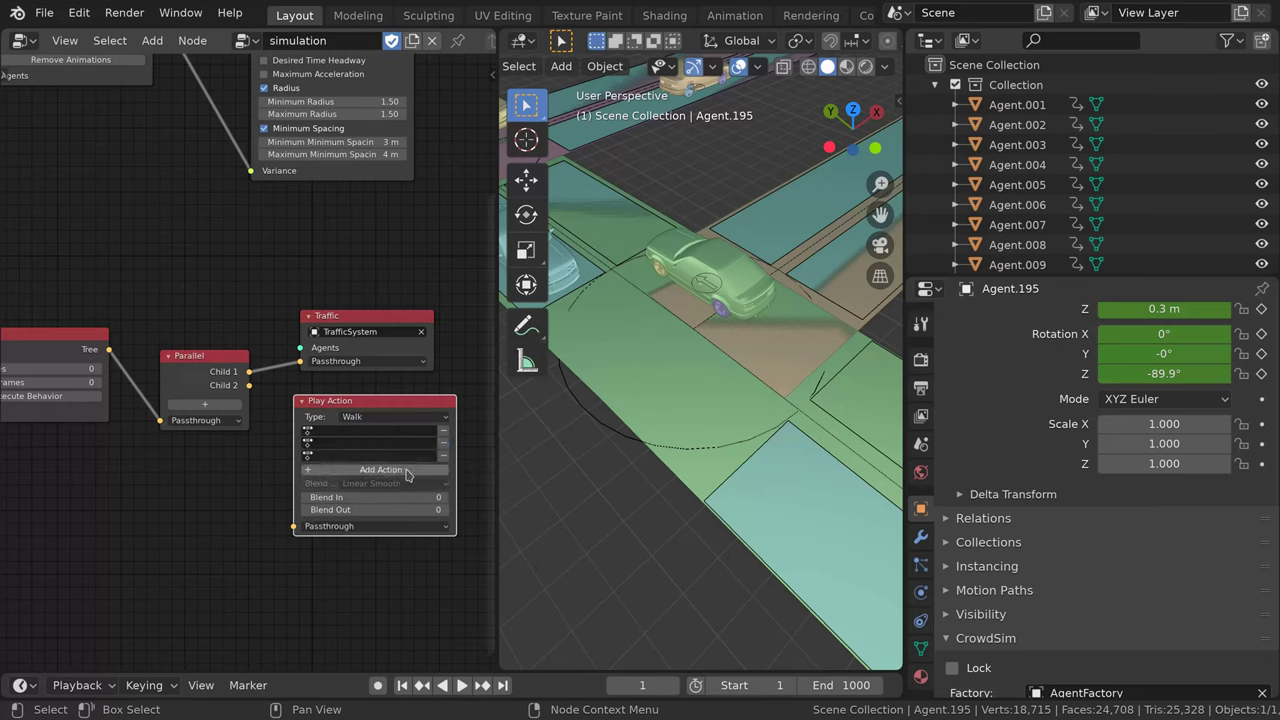
type("Ca")
left_click(370, 451)
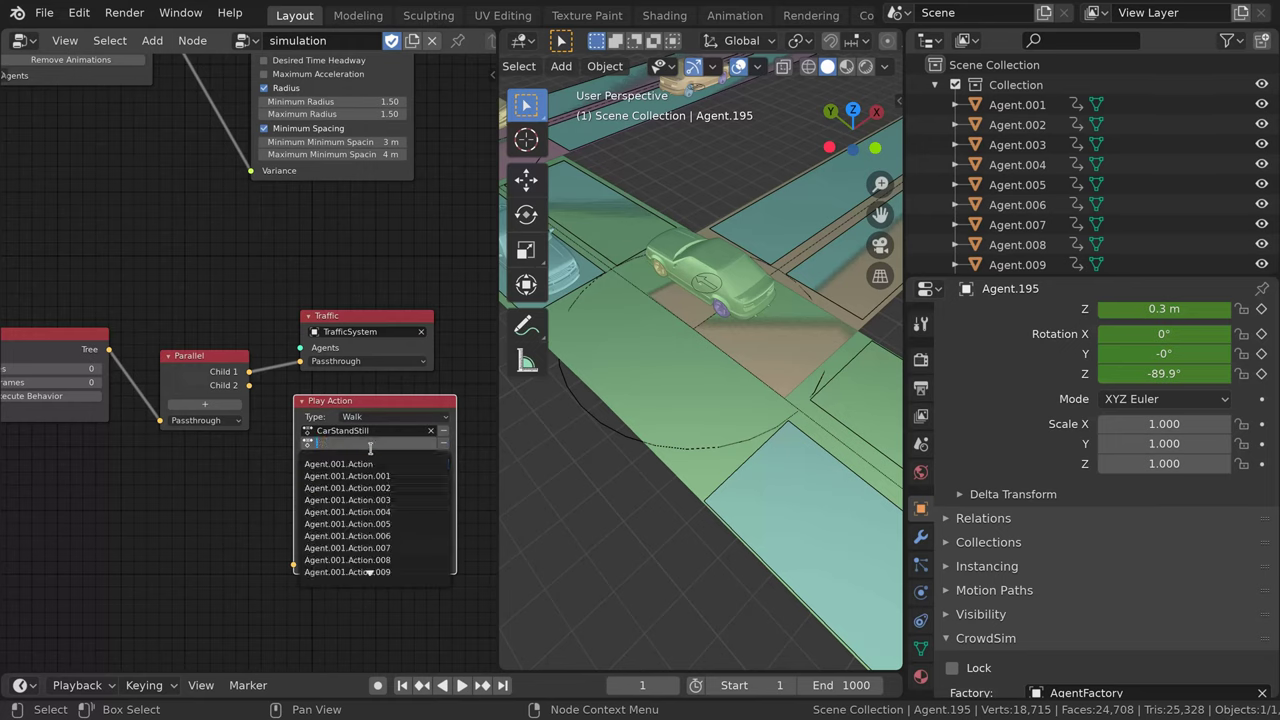
left_click(356, 476)
type("ca")
left_click(356, 500)
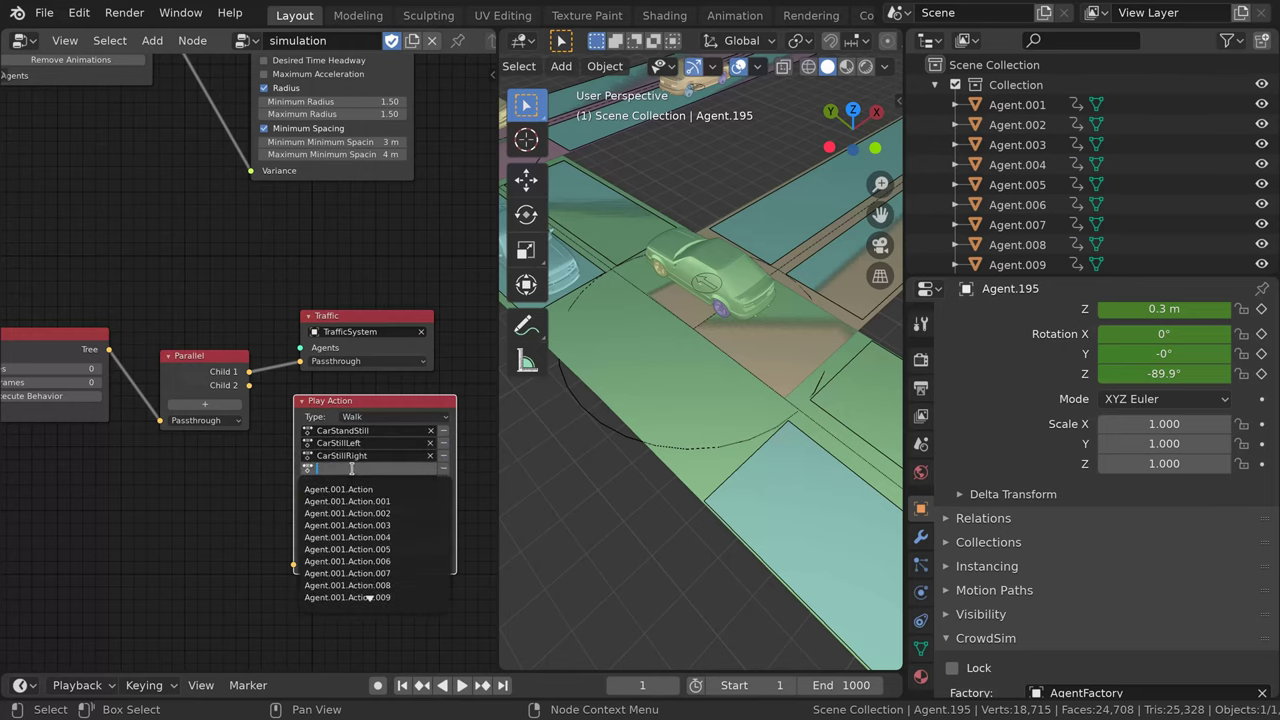
left_click(340, 561)
type("cou")
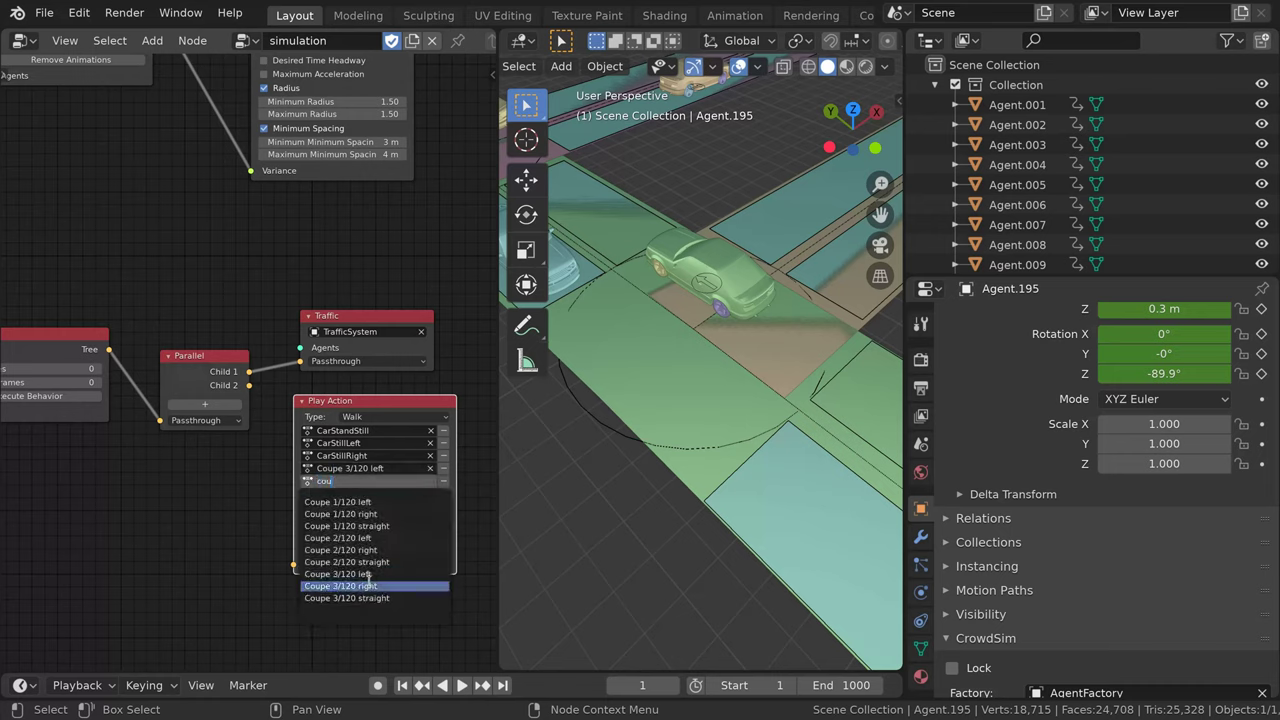
left_click(369, 584)
left_click(344, 611)
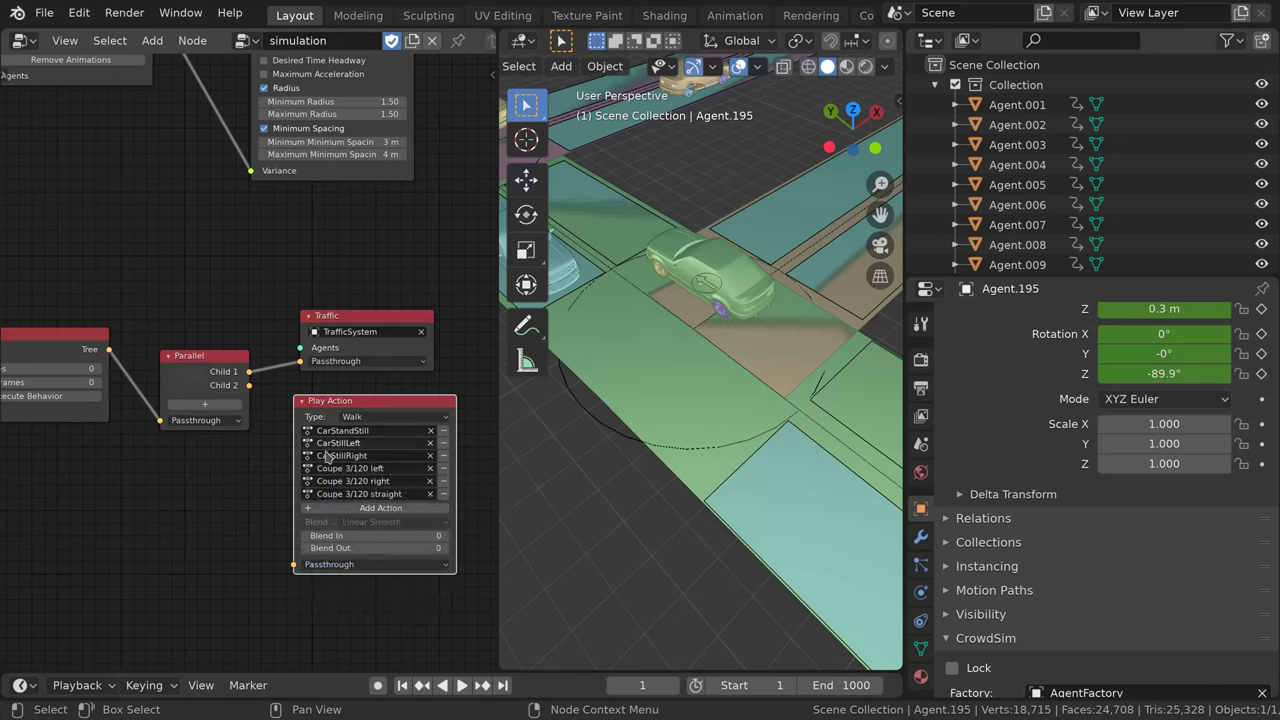